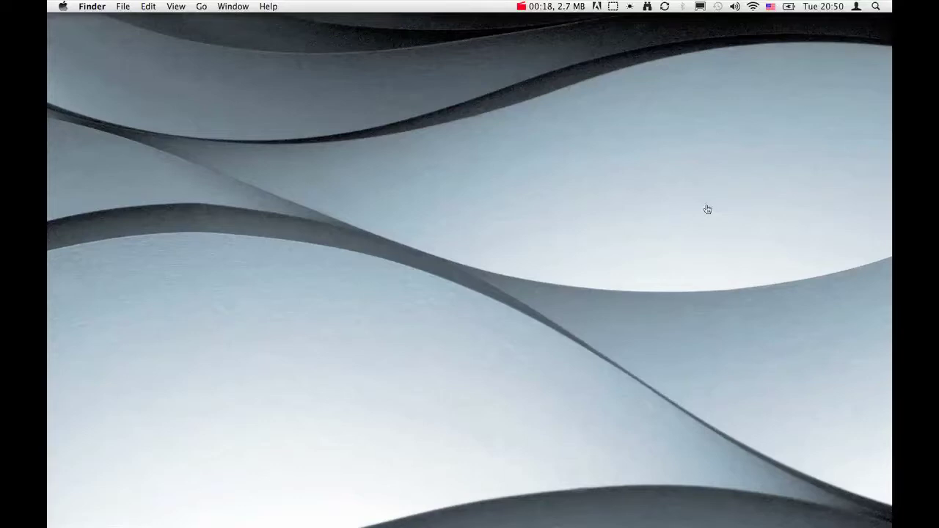
- Switch to Firefox showing the Google Docs notes on the Time Capsule sparse bundle image
{"action": "key", "text": "super+Tab"}
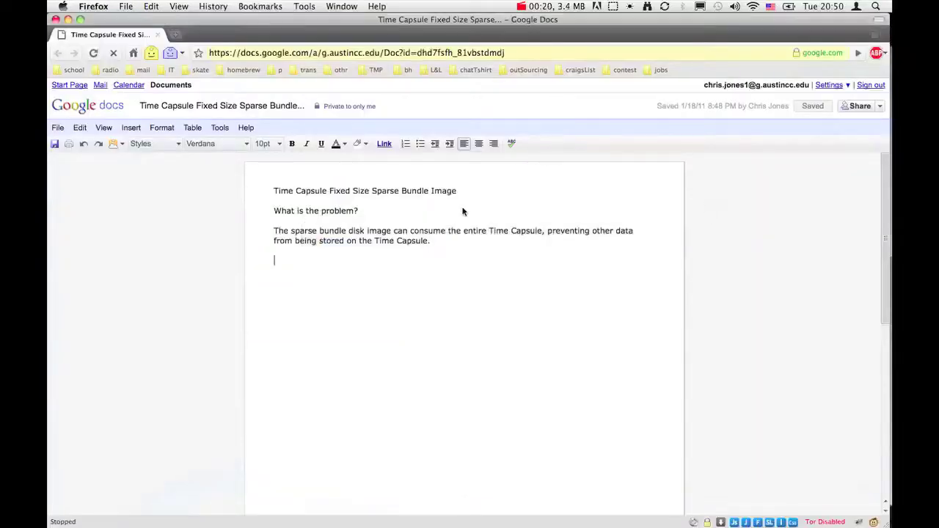
- Open the snowbrick share on snowBrick, select betty.sparsebundle, and show its Info window
{"action": "left_click", "coordinate": [412, 316]}
{"action": "mouse_move", "coordinate": [880, 102]}
{"action": "left_click", "coordinate": [880, 30]}
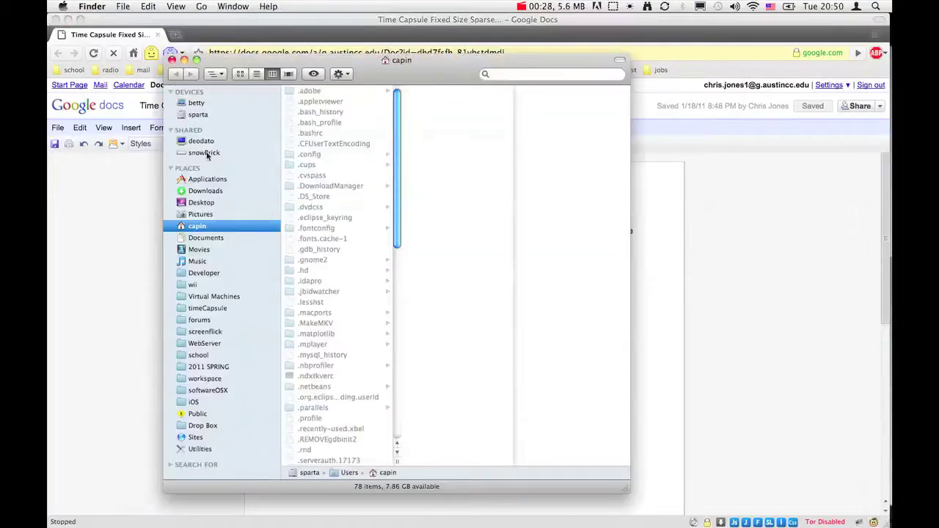
{"action": "left_click", "coordinate": [207, 153]}
{"action": "left_click", "coordinate": [313, 180]}
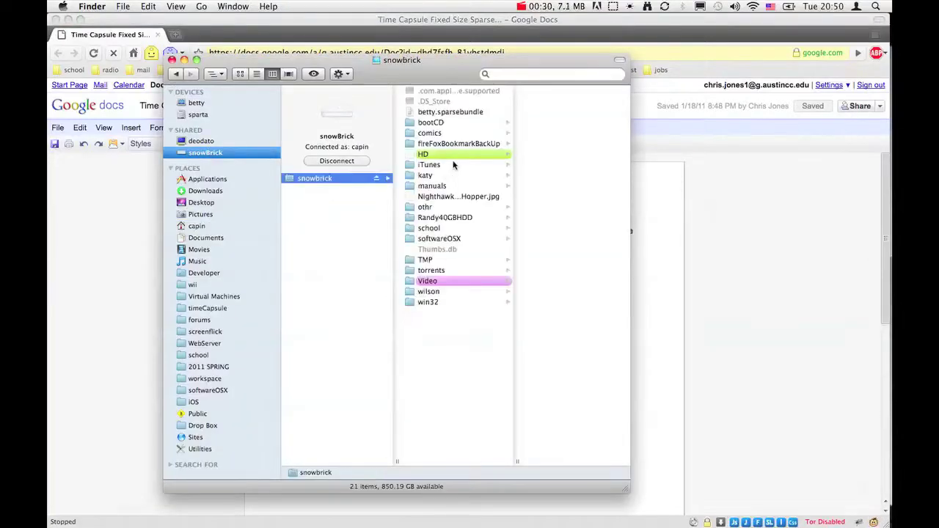
{"action": "left_click", "coordinate": [438, 114]}
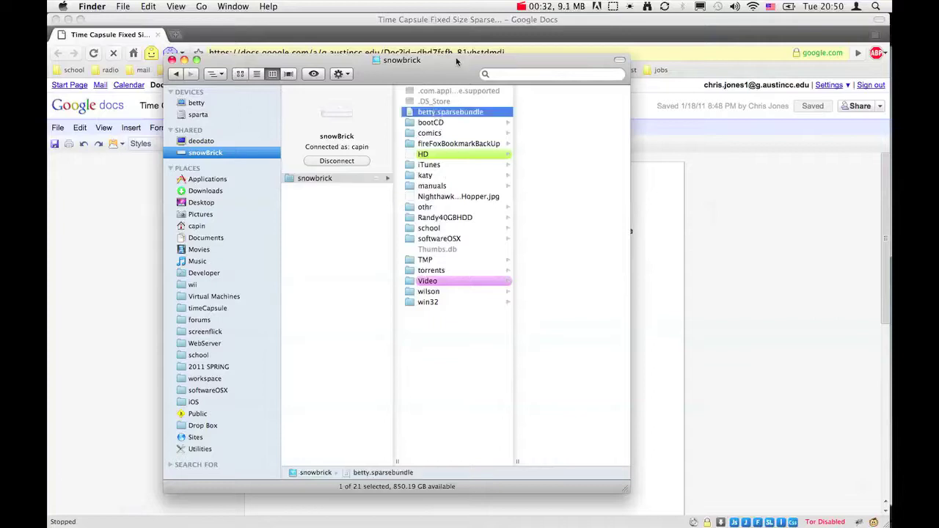
{"action": "left_click_drag", "start_coordinate": [436, 70], "coordinate": [639, 78]}
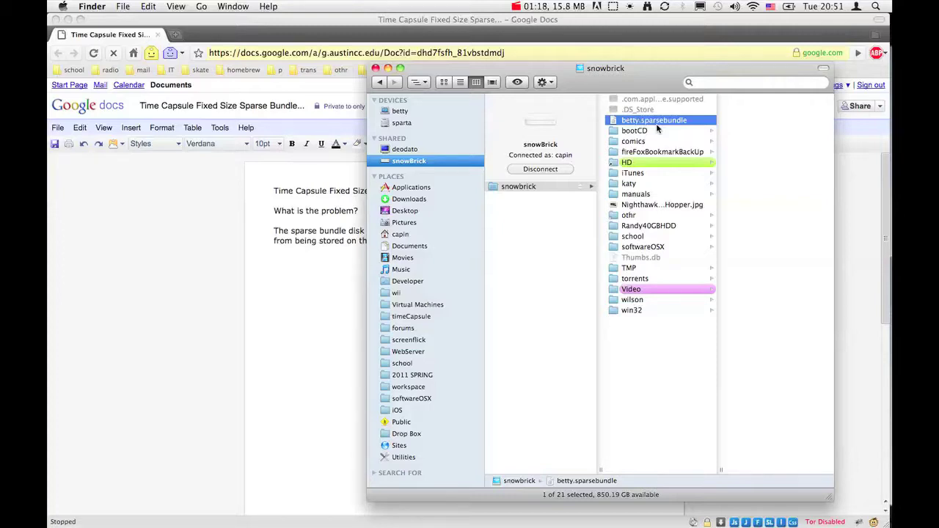
{"action": "key", "text": "super+i"}
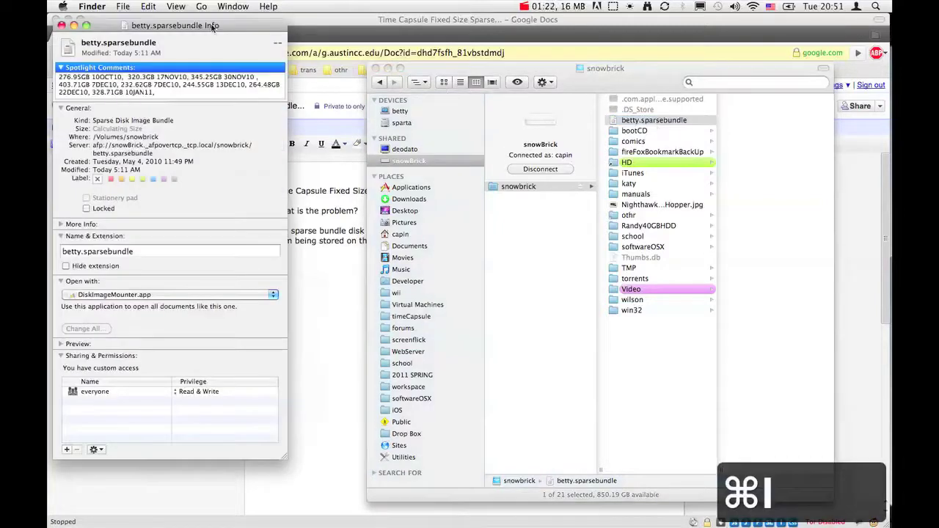
- Move the betty.sparsebundle Info window aside to keep reviewing its details
{"action": "left_click_drag", "start_coordinate": [198, 28], "coordinate": [387, 64]}
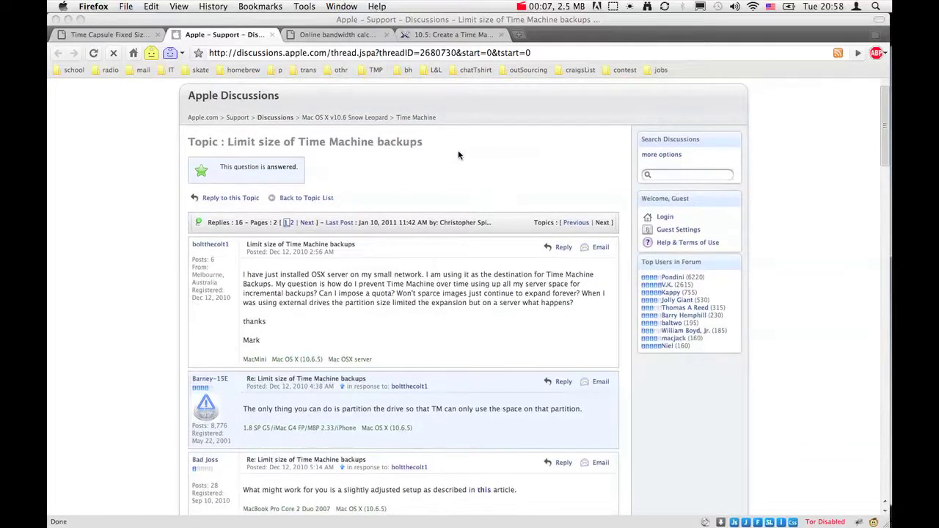
- Follow the thread's 'this' link to the Mac OS X Hints Time Machine size-limit article
{"action": "scroll", "coordinate": [458, 154], "scroll_direction": "down", "scroll_amount": 2}
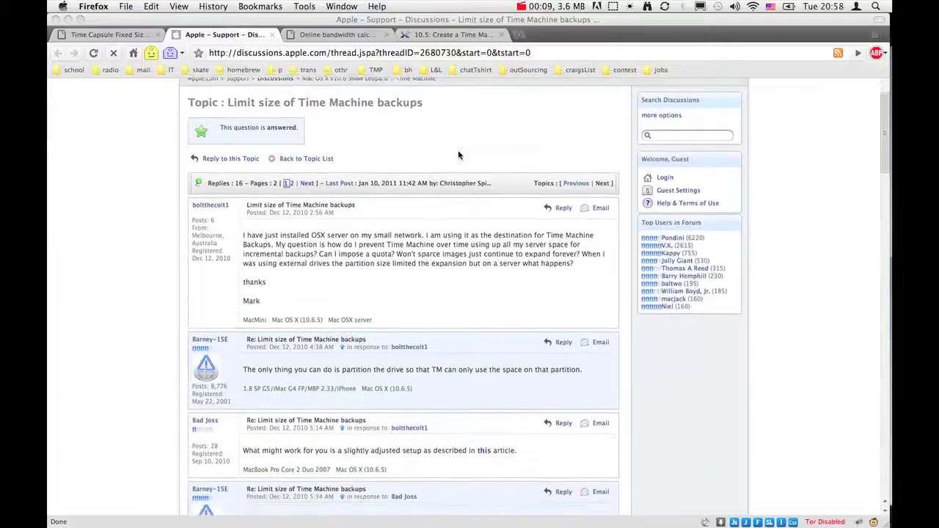
{"action": "scroll", "coordinate": [458, 154], "scroll_direction": "down", "scroll_amount": 3}
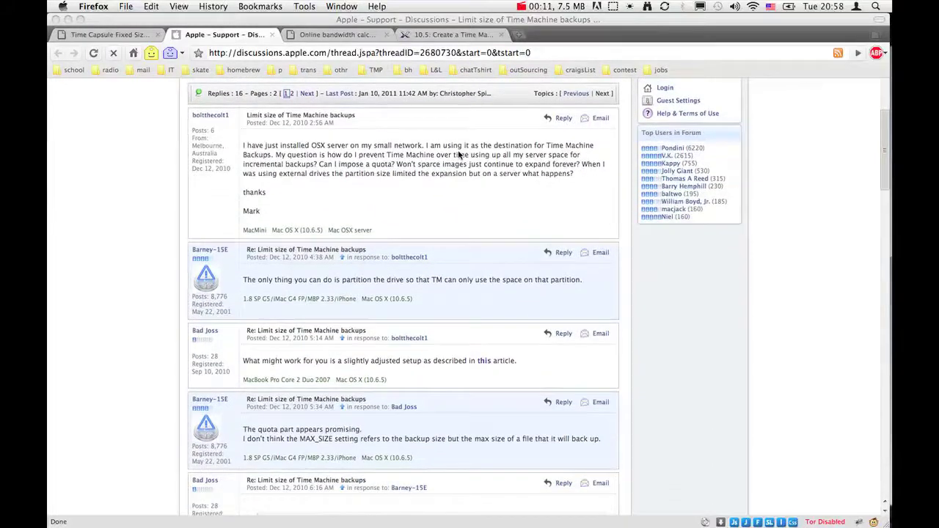
{"action": "scroll", "coordinate": [459, 154], "scroll_direction": "down", "scroll_amount": 1}
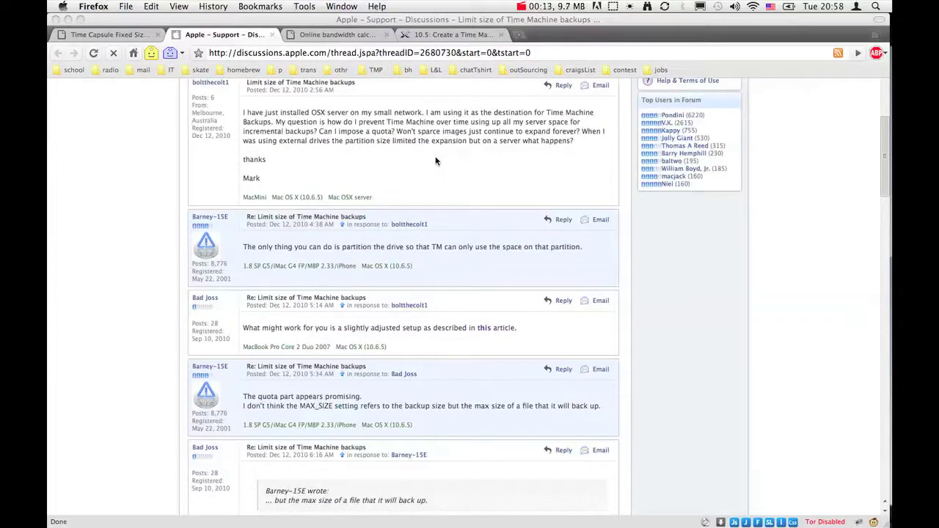
{"action": "scroll", "coordinate": [437, 158], "scroll_direction": "down", "scroll_amount": 1}
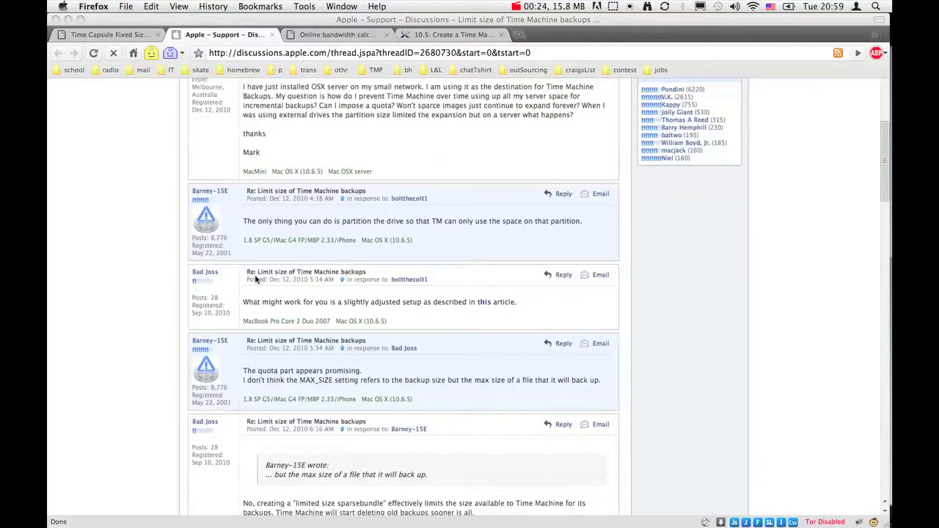
{"action": "left_click", "coordinate": [483, 307]}
{"action": "left_click", "coordinate": [483, 306]}
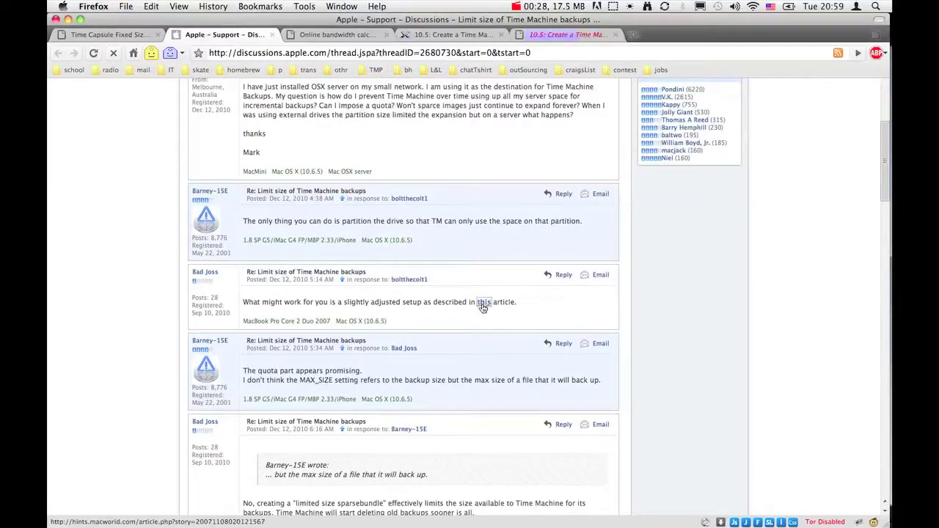
{"action": "left_click", "coordinate": [563, 35]}
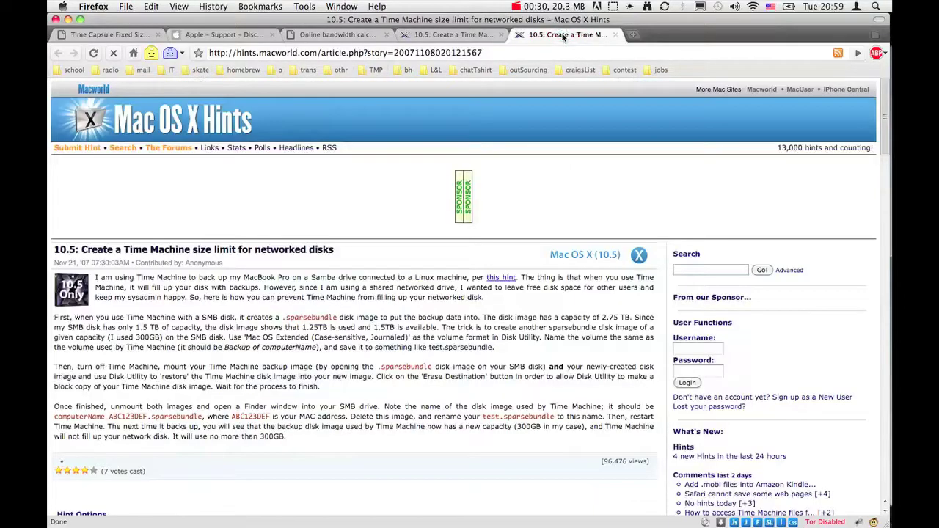
{"action": "scroll", "coordinate": [353, 178], "scroll_direction": "down", "scroll_amount": 1}
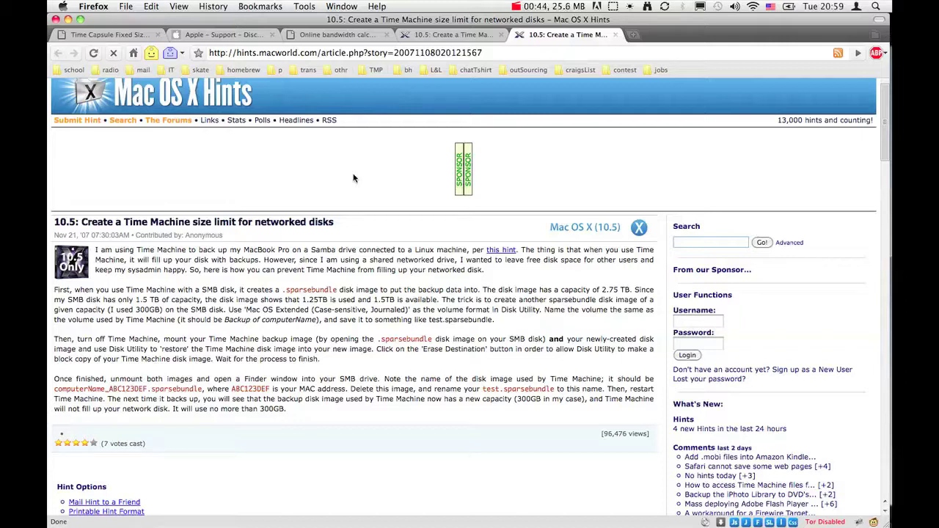
{"action": "key", "text": "super+space"}
- Launch Disk Utility by searching 'disk' in Spotlight
{"action": "type", "text": "di"}
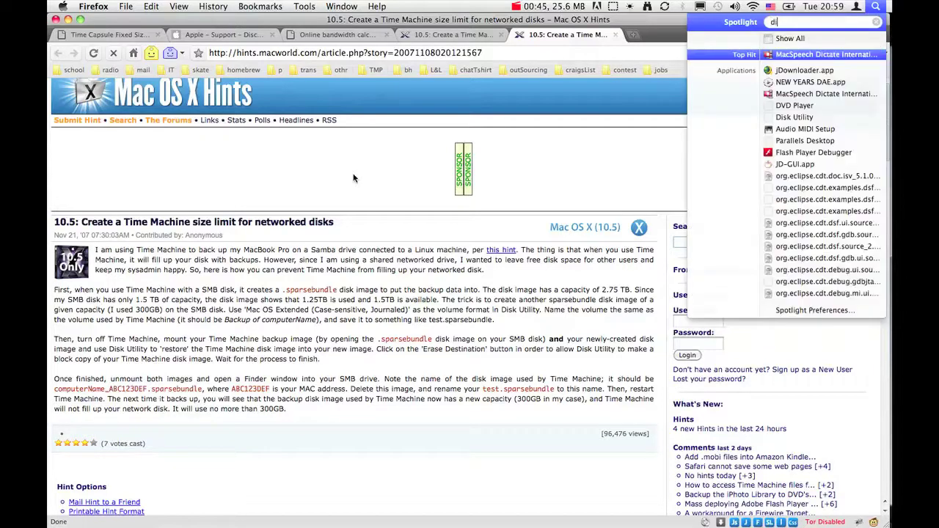
{"action": "type", "text": "sk"}
{"action": "key", "text": "Return"}
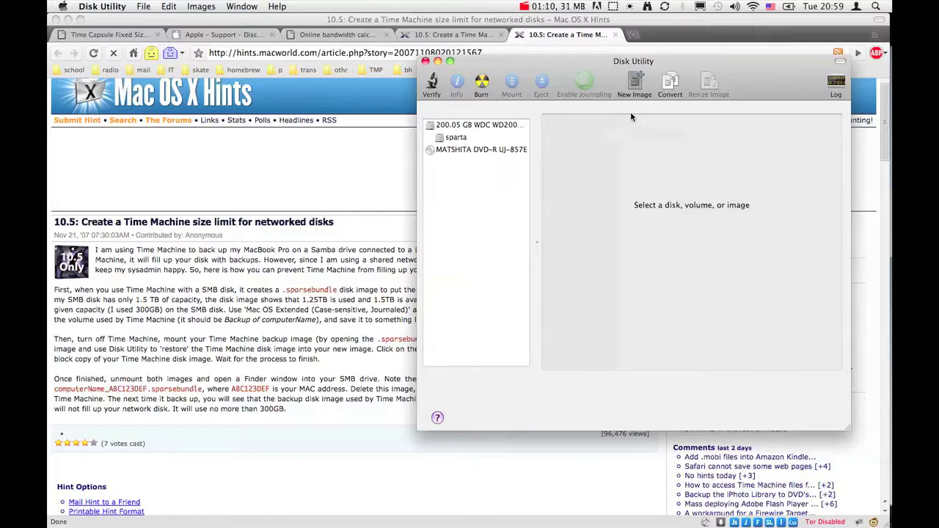
- Start a new blank disk image named betty300GB, saved on the snowbrick share
{"action": "left_click", "coordinate": [635, 84]}
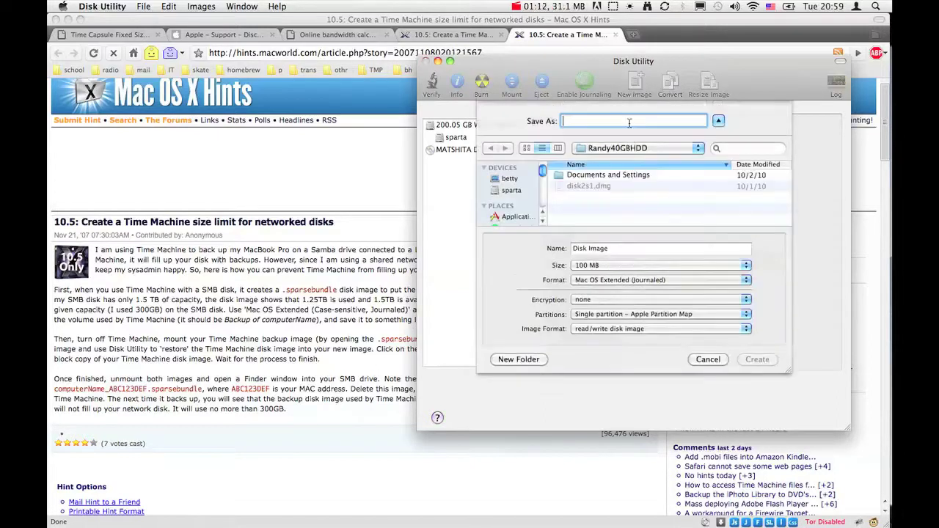
{"action": "scroll", "coordinate": [531, 211], "scroll_direction": "down", "scroll_amount": 2}
{"action": "left_click", "coordinate": [518, 197]}
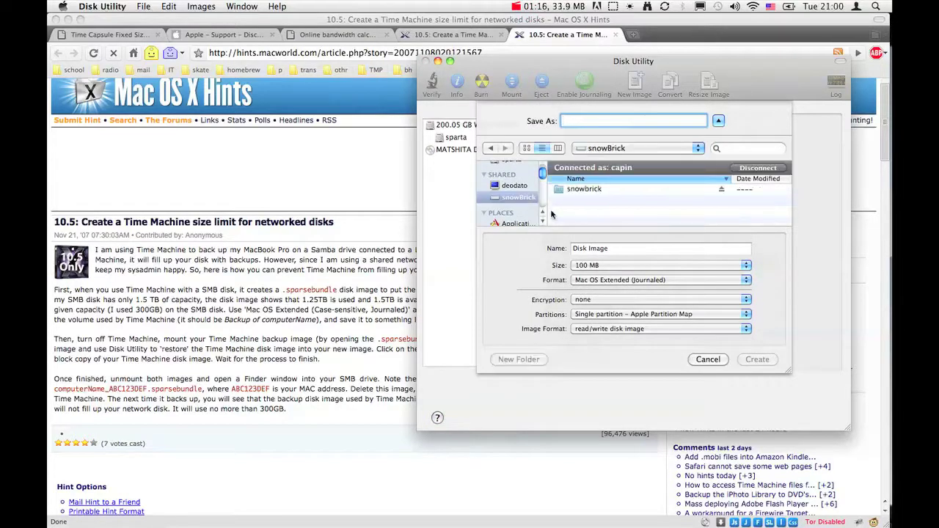
{"action": "double_click", "coordinate": [586, 190]}
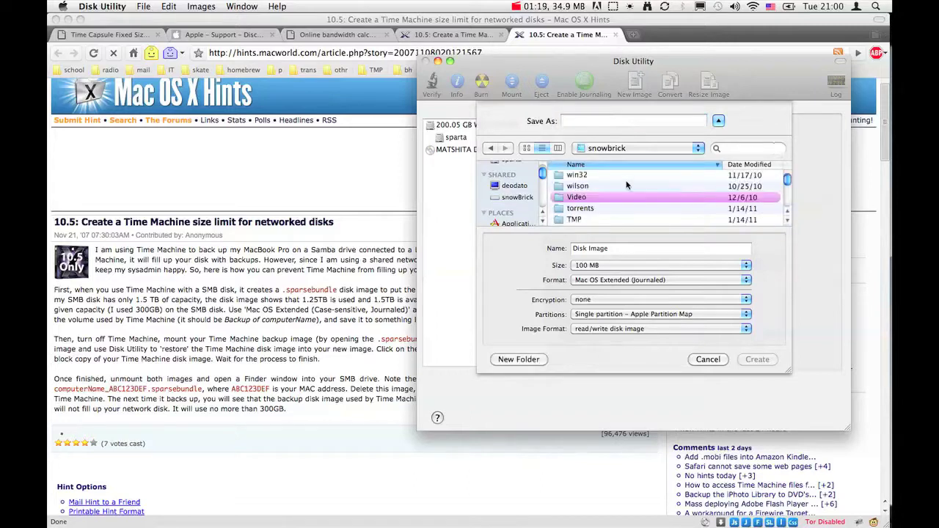
{"action": "scroll", "coordinate": [627, 190], "scroll_direction": "down", "scroll_amount": 10}
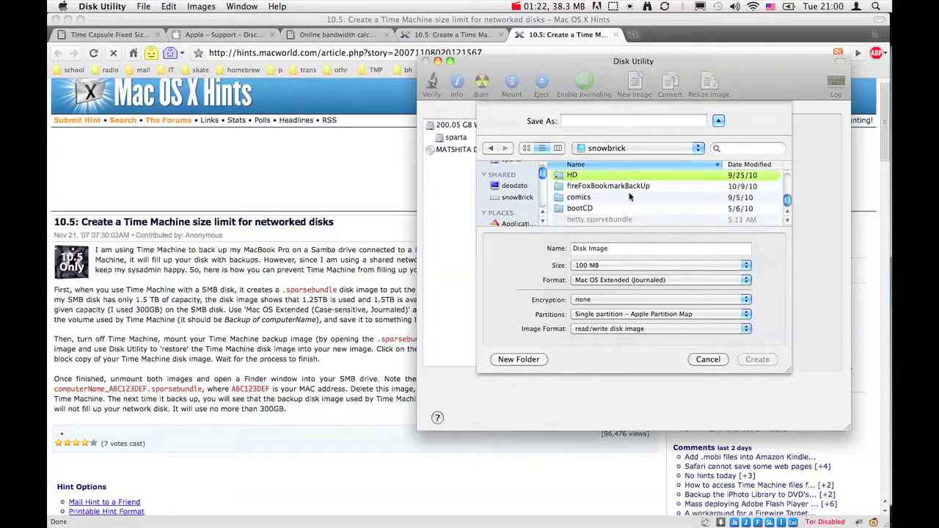
{"action": "left_click", "coordinate": [615, 122]}
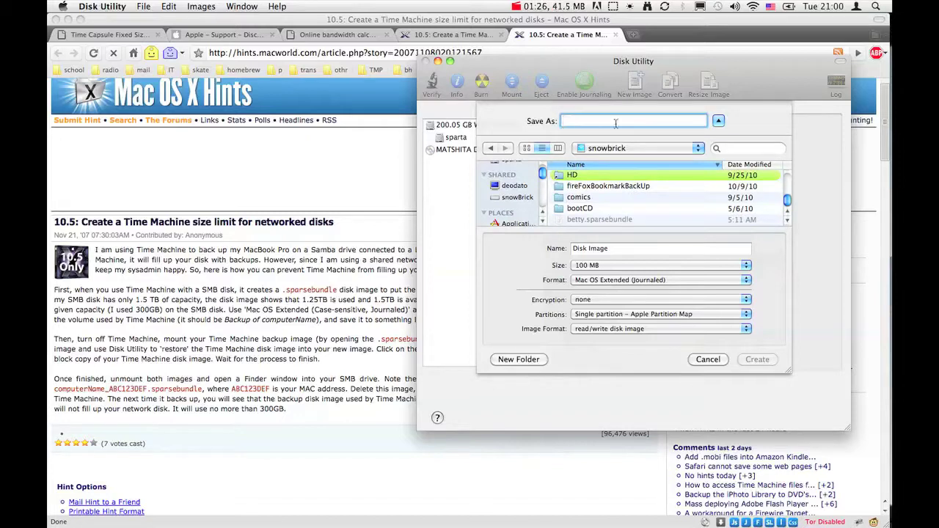
{"action": "type", "text": "bet"}
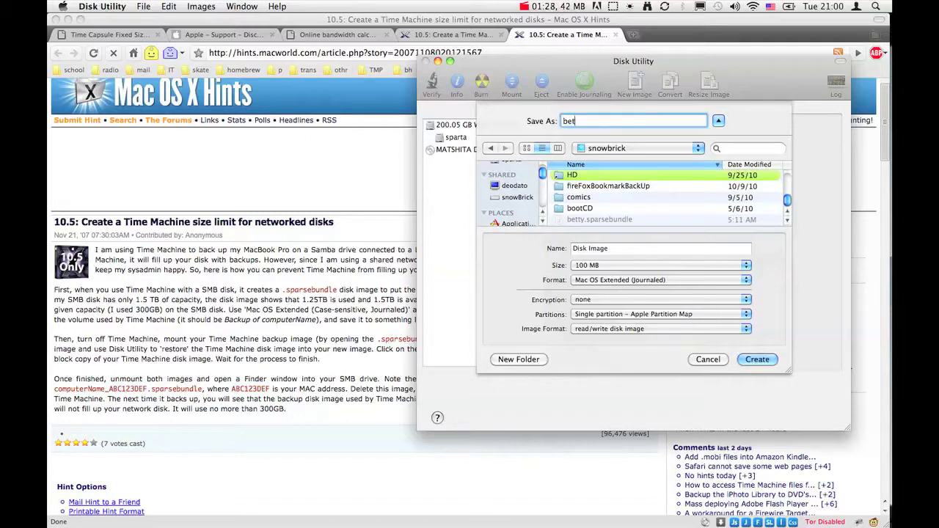
{"action": "type", "text": "ty"}
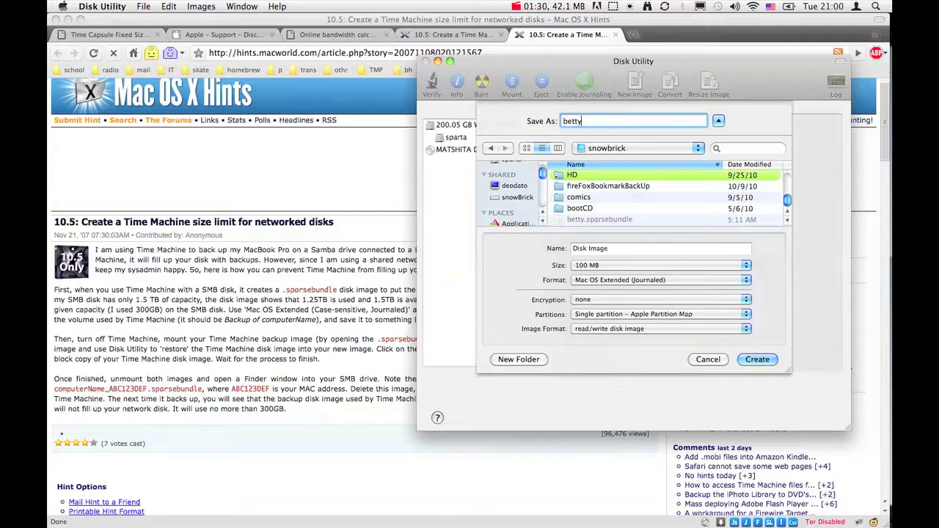
{"action": "type", "text": "TEST"}
{"action": "key", "text": "BackSpace"}
{"action": "key", "text": "BackSpace"}
{"action": "key", "text": "BackSpace"}
{"action": "key", "text": "BackSpace"}
{"action": "type", "text": "300"}
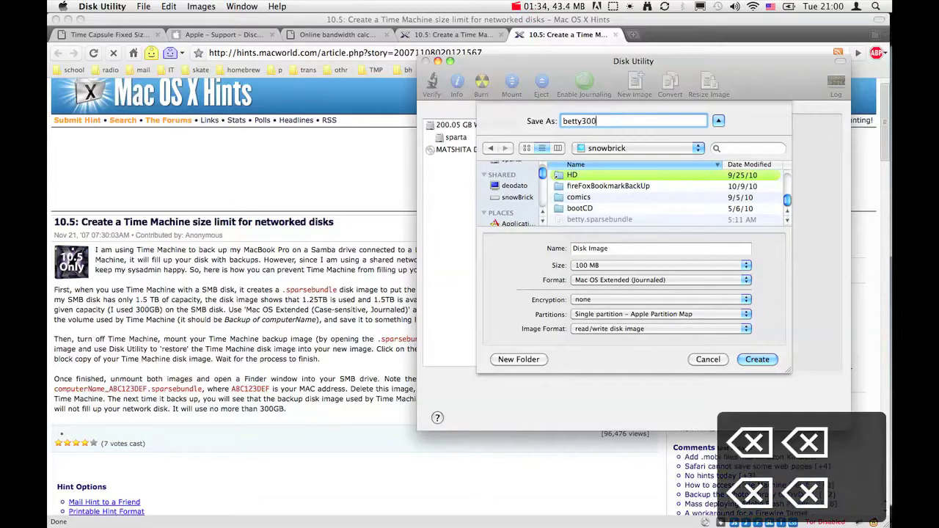
{"action": "type", "text": "GB"}
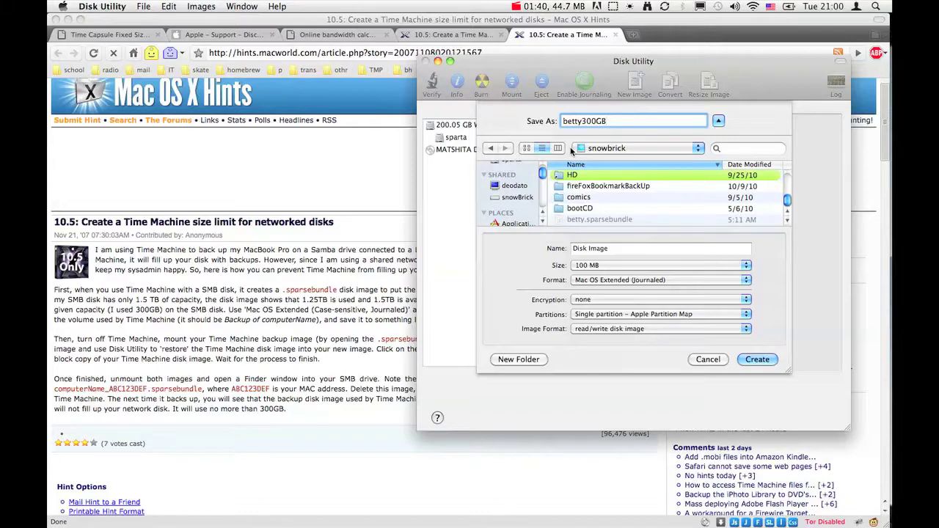
- Set the new image to a custom size of 300 GB
{"action": "left_click", "coordinate": [625, 268]}
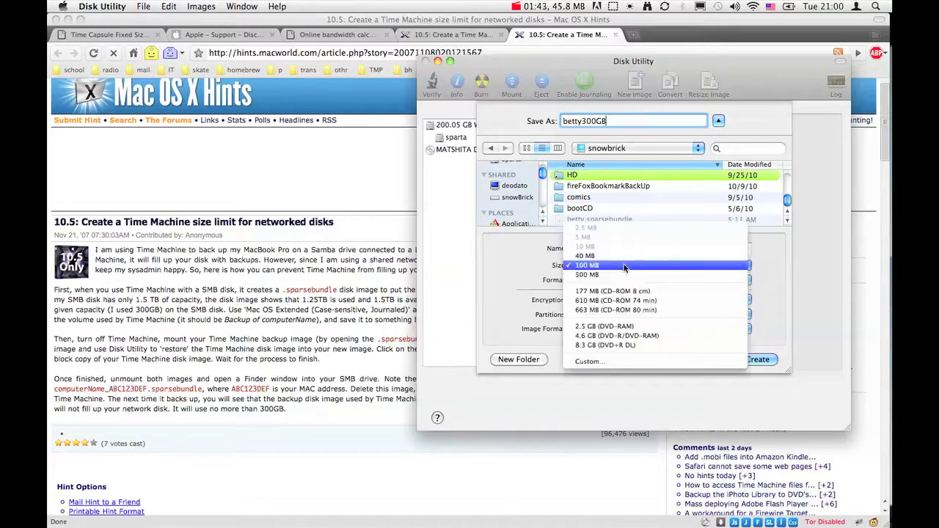
{"action": "left_click", "coordinate": [609, 363]}
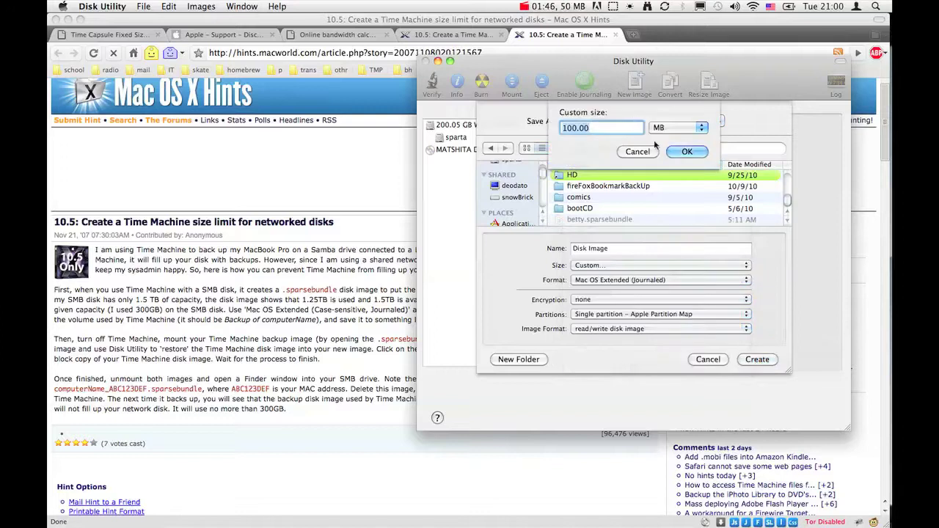
{"action": "left_click", "coordinate": [673, 128]}
{"action": "left_click", "coordinate": [658, 138]}
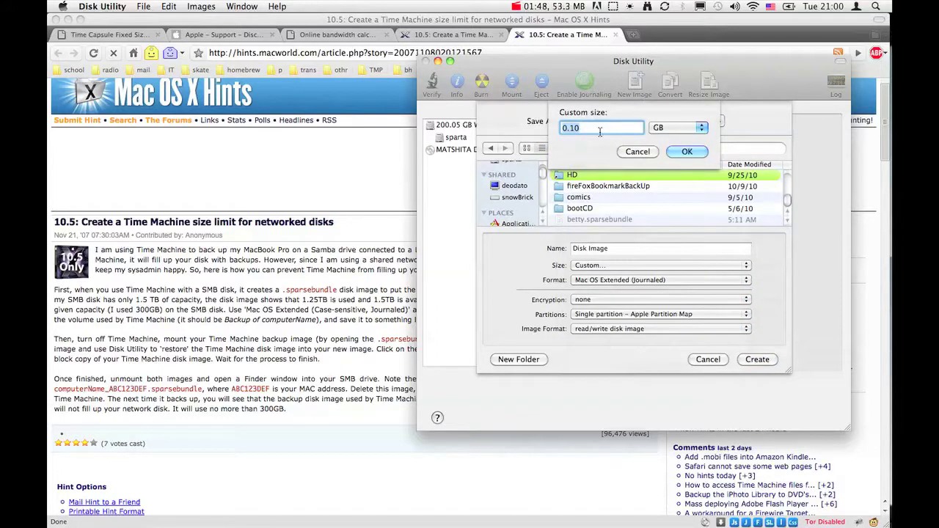
{"action": "left_click", "coordinate": [592, 128]}
{"action": "key", "text": "BackSpace"}
{"action": "key", "text": "BackSpace"}
{"action": "key", "text": "BackSpace"}
{"action": "key", "text": "BackSpace"}
{"action": "type", "text": "300"}
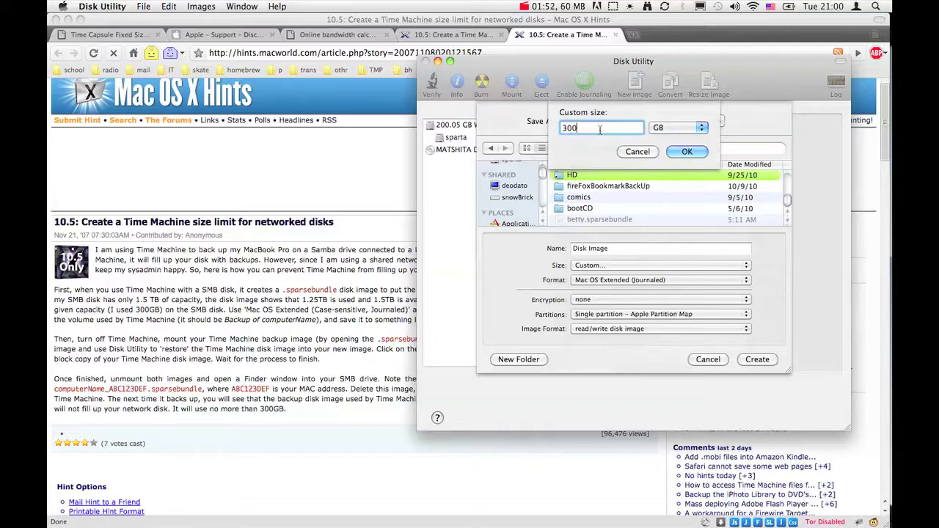
{"action": "left_click", "coordinate": [688, 152]}
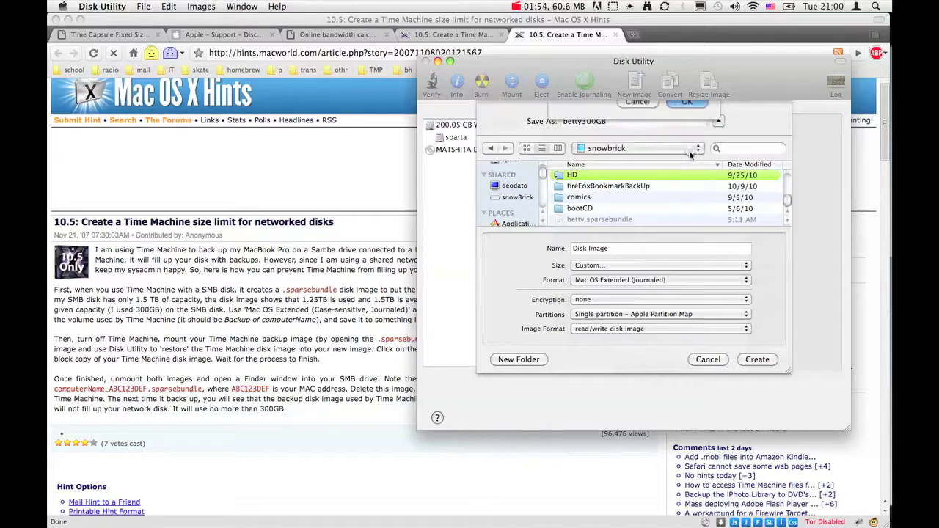
- Choose Mac OS Extended (Case-sensitive, Journaled), no encryption, sparse bundle format, and create the image
{"action": "left_click", "coordinate": [637, 283]}
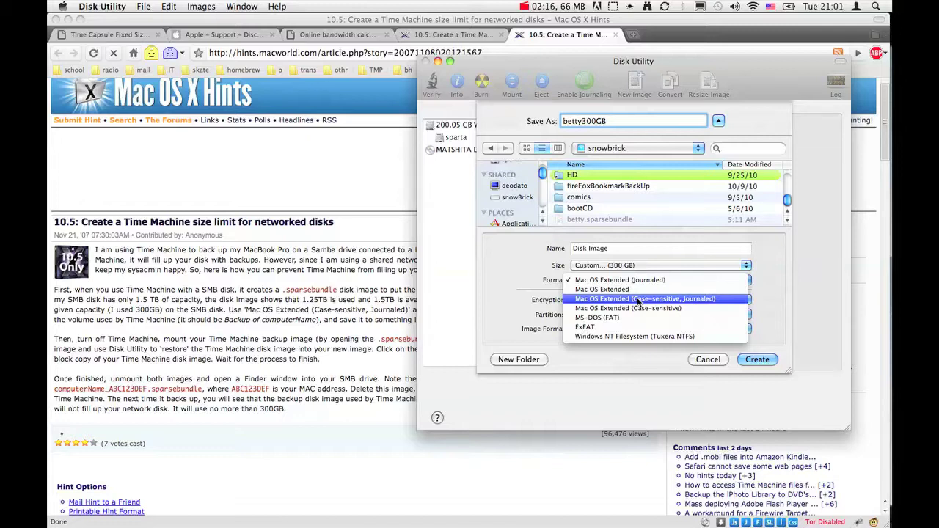
{"action": "left_click", "coordinate": [636, 300]}
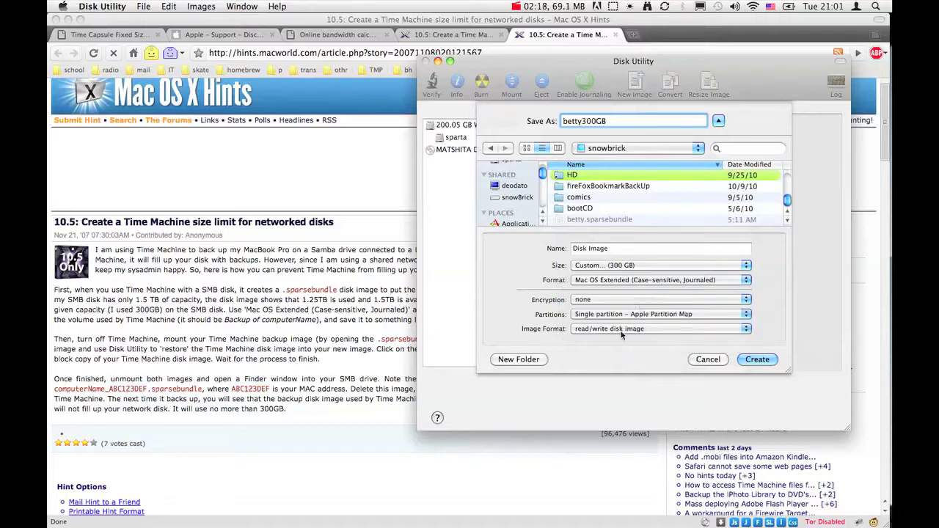
{"action": "left_click", "coordinate": [600, 302]}
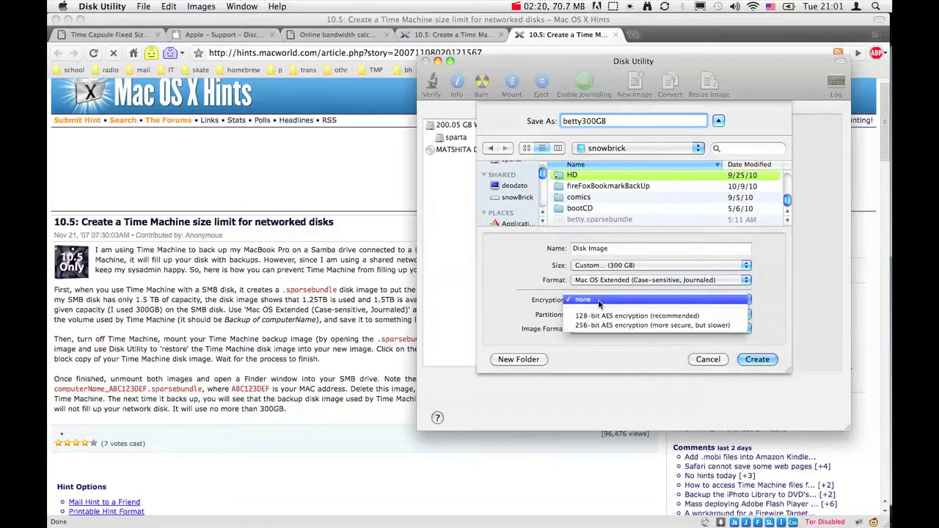
{"action": "left_click", "coordinate": [598, 301]}
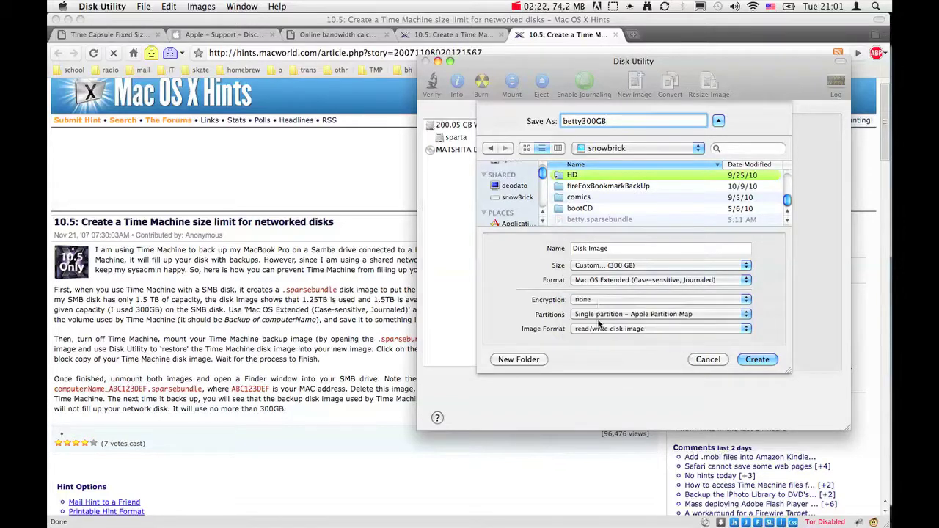
{"action": "left_click", "coordinate": [600, 315]}
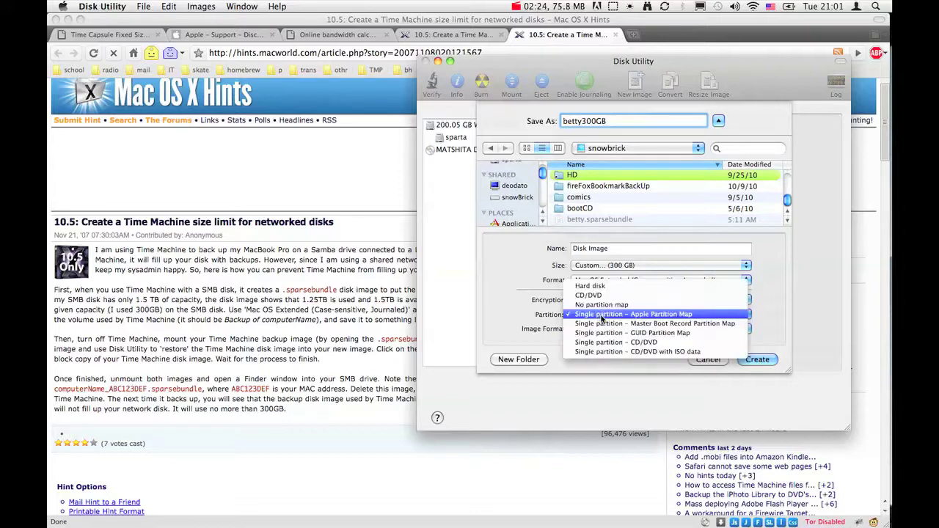
{"action": "left_click", "coordinate": [601, 317]}
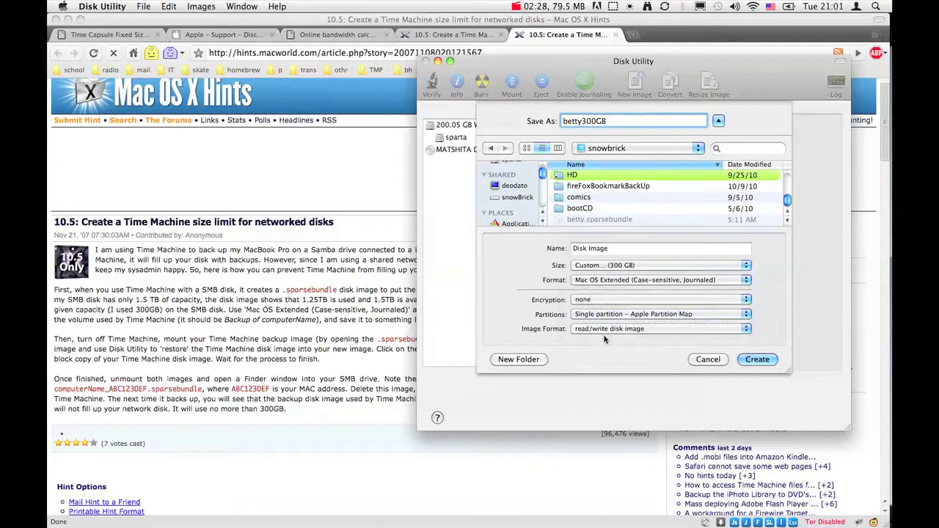
{"action": "left_click", "coordinate": [604, 332]}
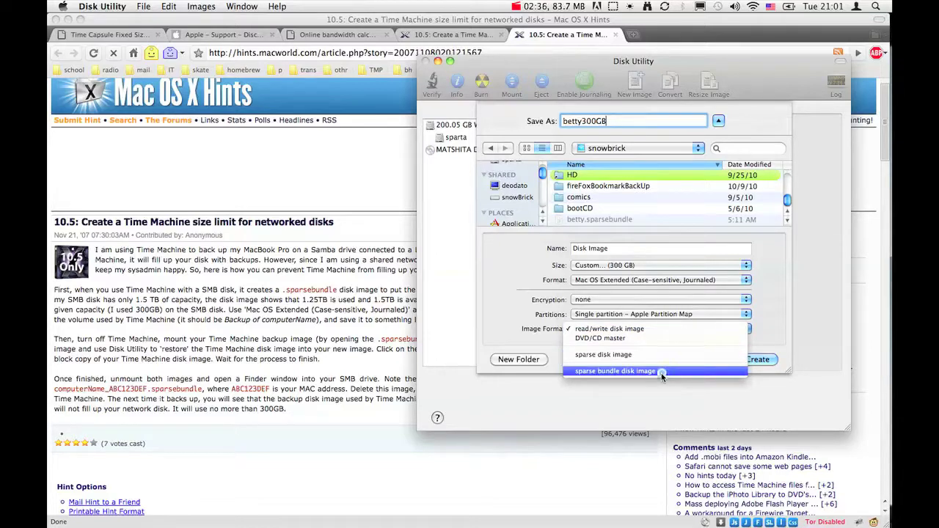
{"action": "key", "text": "Escape"}
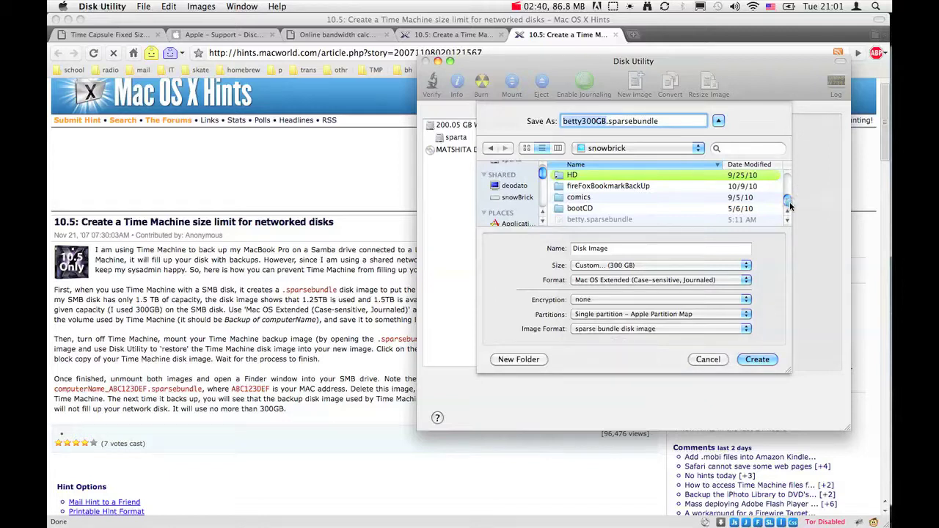
{"action": "left_click", "coordinate": [610, 330]}
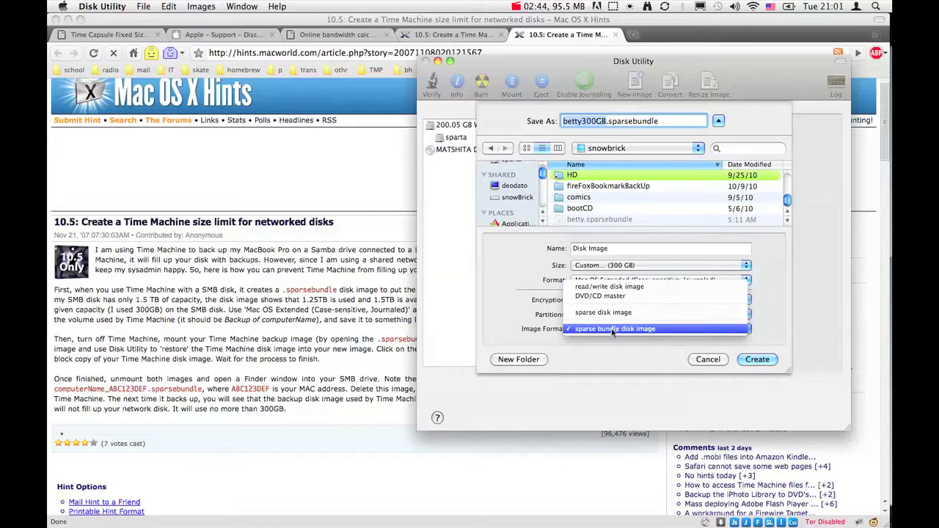
{"action": "left_click", "coordinate": [613, 330]}
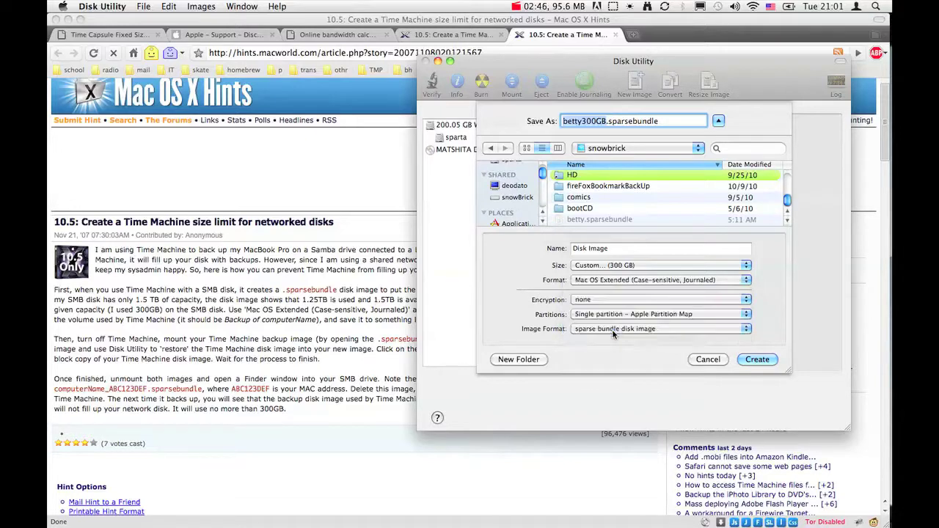
{"action": "left_click", "coordinate": [756, 359]}
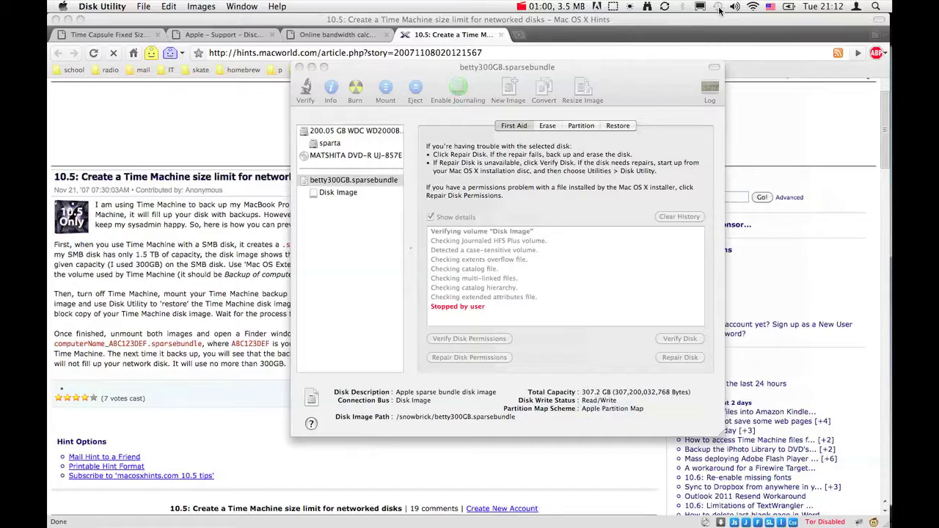
- Enter Time Machine from the menu bar with a new Desktop Finder window
{"action": "left_click", "coordinate": [718, 7]}
{"action": "left_click", "coordinate": [727, 51]}
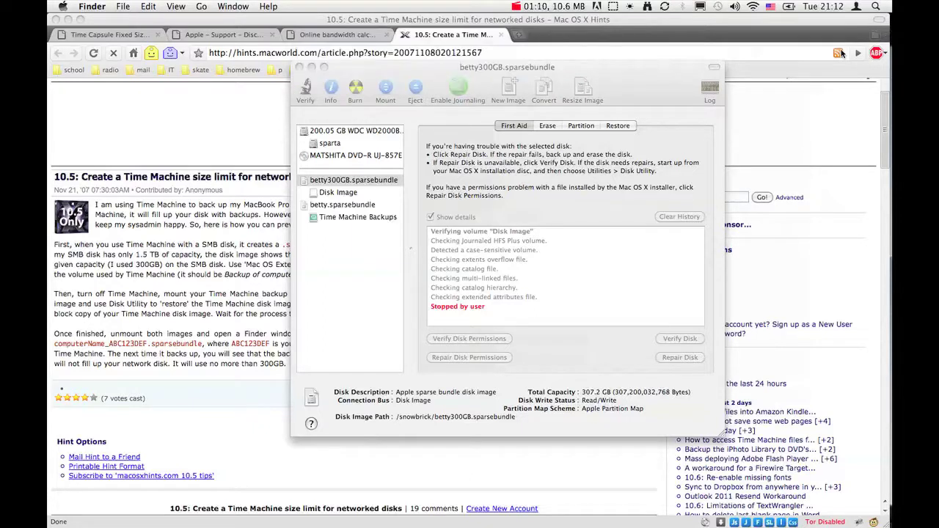
{"action": "key", "text": "super+n"}
{"action": "key", "text": "super+Tab"}
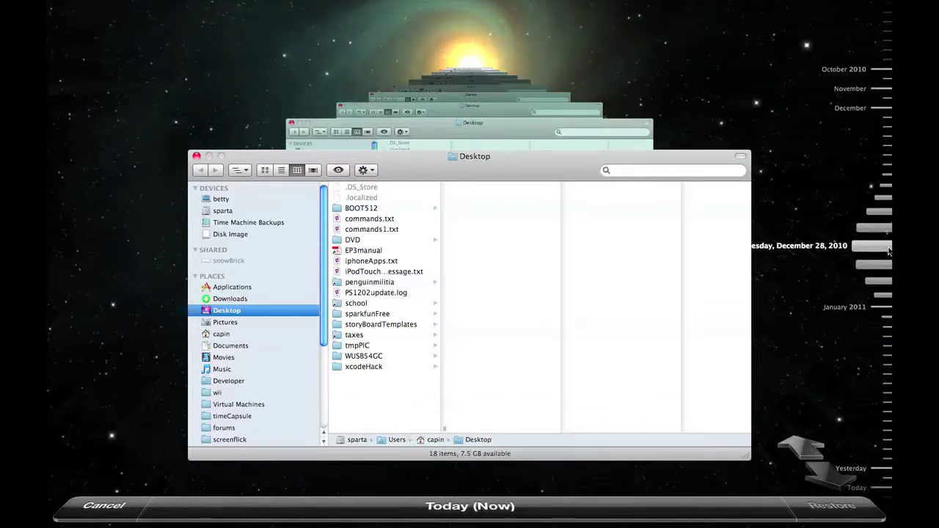
- Delete the January 12, 2011 5:06 AM Desktop backup, authorizing with the admin password
{"action": "left_click", "coordinate": [884, 394]}
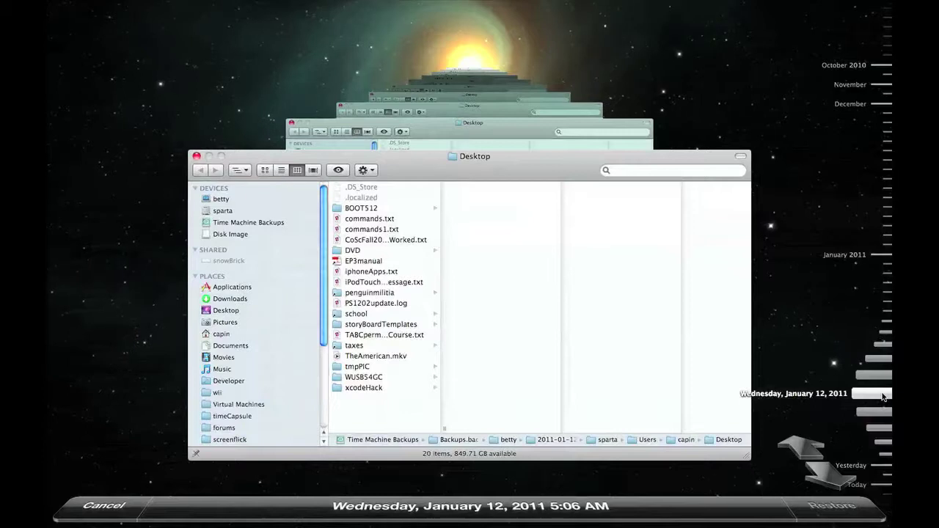
{"action": "left_click", "coordinate": [367, 171]}
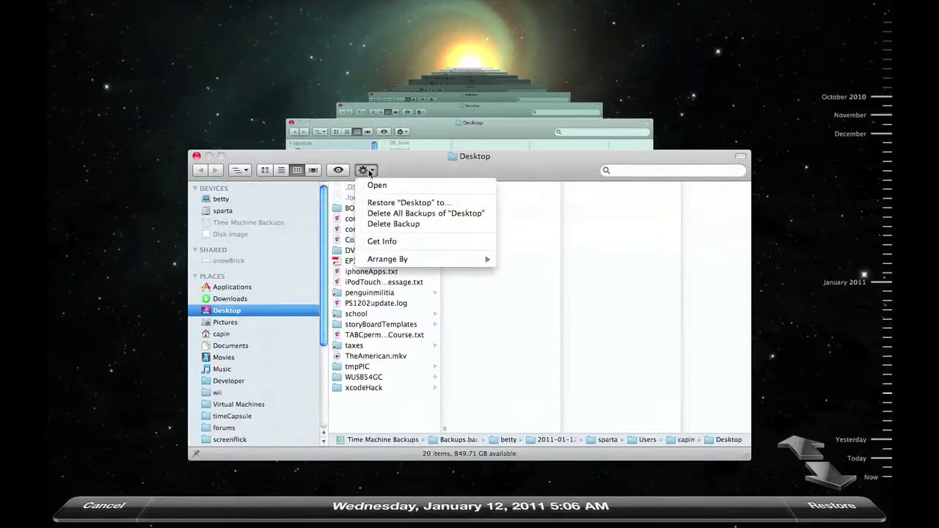
{"action": "left_click", "coordinate": [371, 229]}
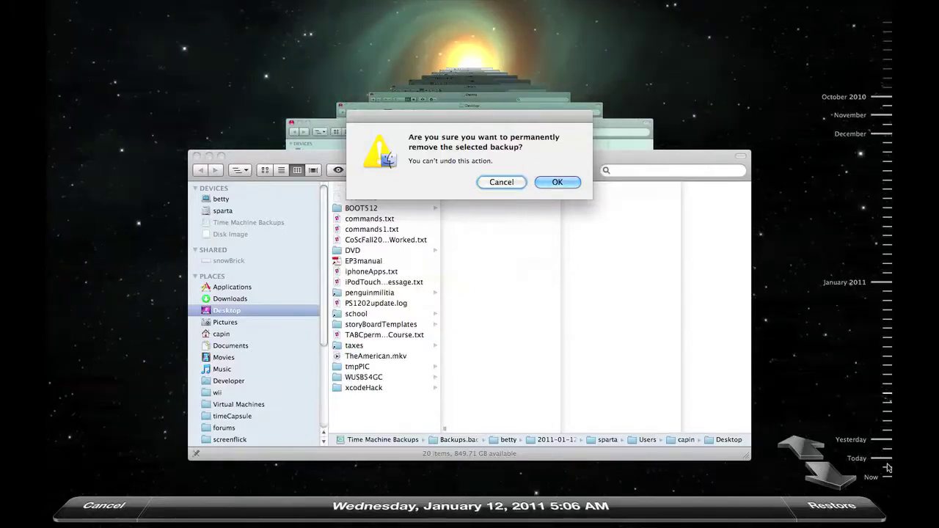
{"action": "left_click", "coordinate": [557, 185]}
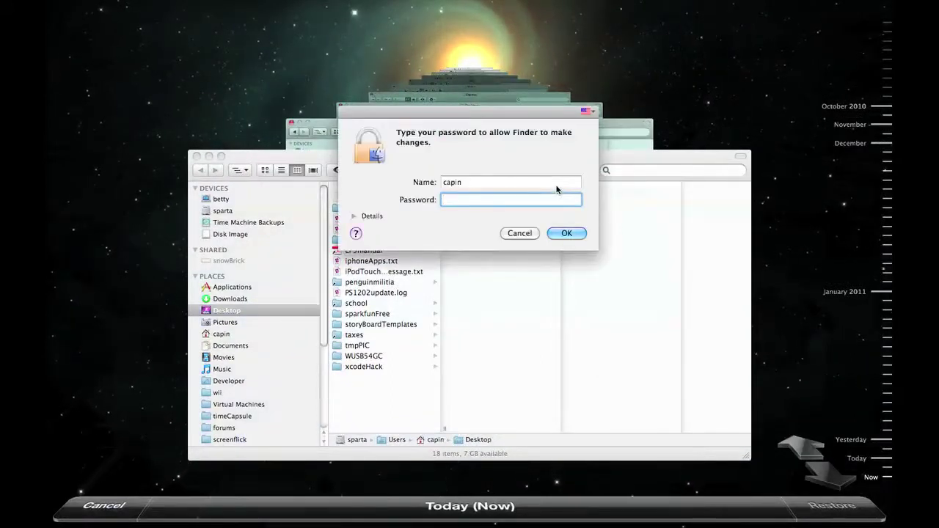
{"action": "type", "text": "•••"}
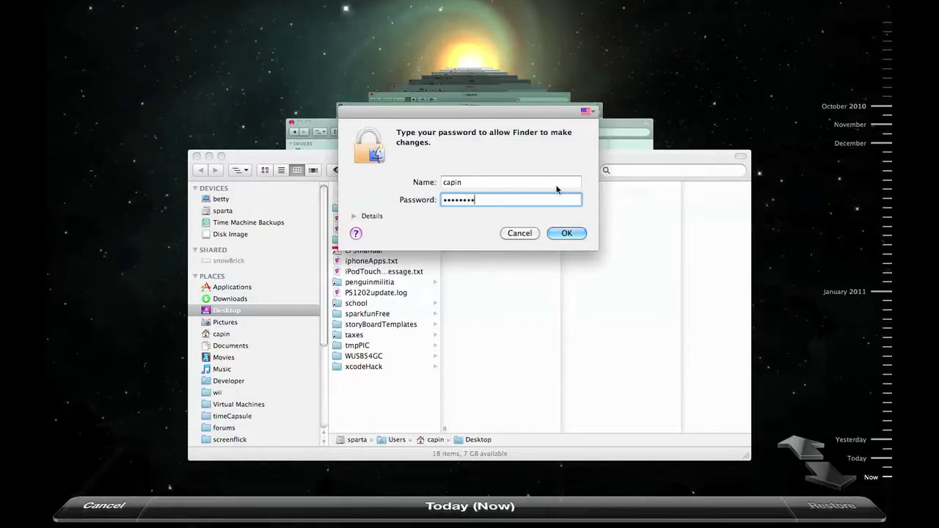
{"action": "key", "text": "Return"}
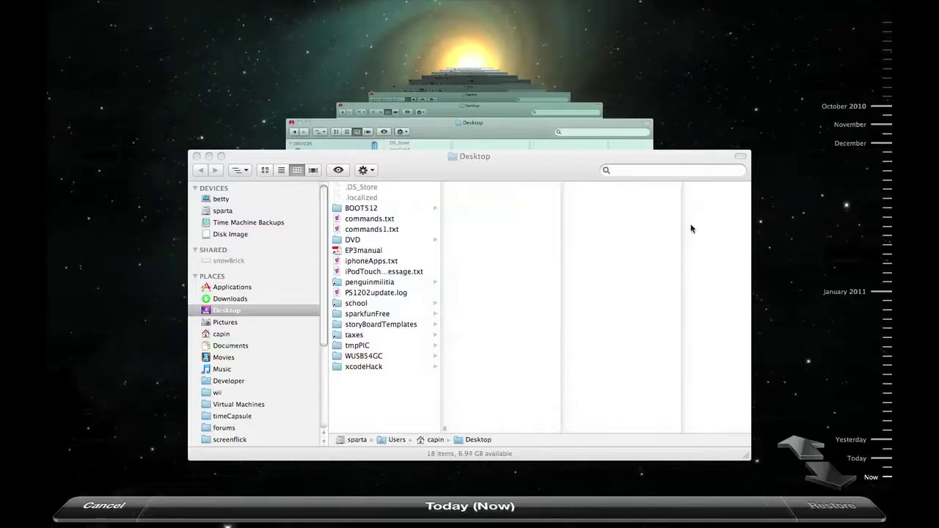
- Step back through the timeline to the January 8, 2011 5:09 AM snapshot and delete it
{"action": "left_click", "coordinate": [888, 389]}
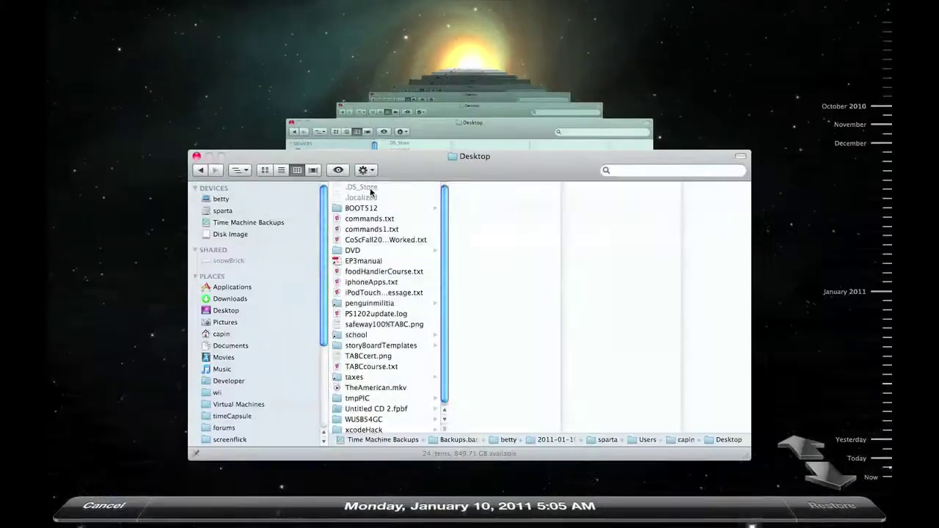
{"action": "left_click", "coordinate": [367, 173]}
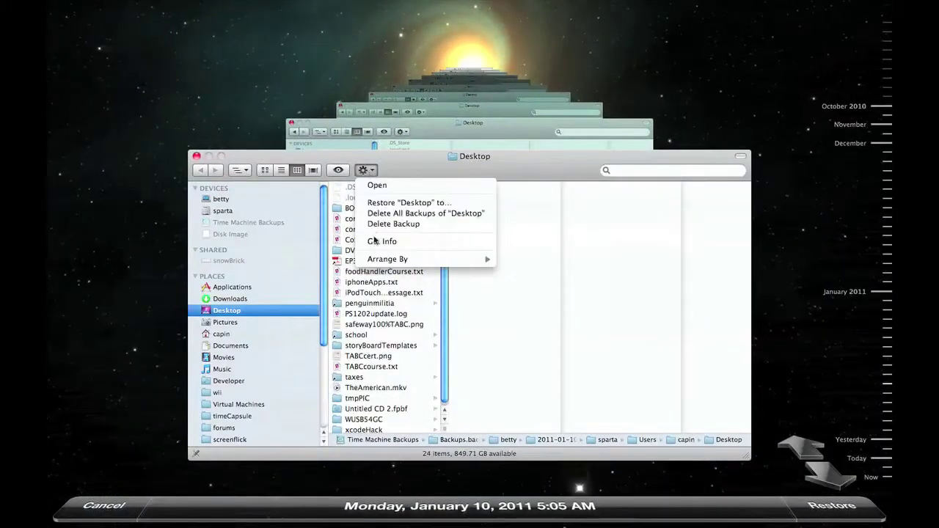
{"action": "left_click", "coordinate": [366, 170]}
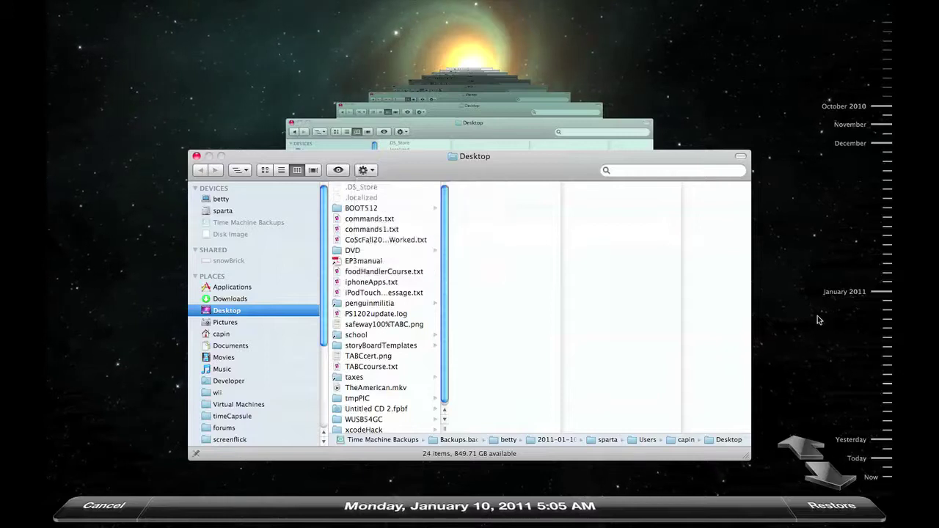
{"action": "left_click", "coordinate": [881, 375]}
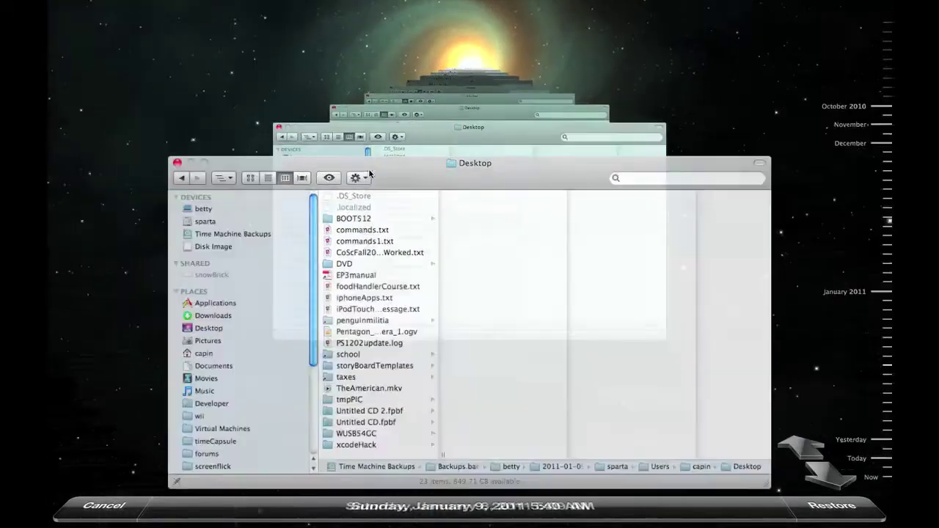
{"action": "left_click", "coordinate": [366, 171]}
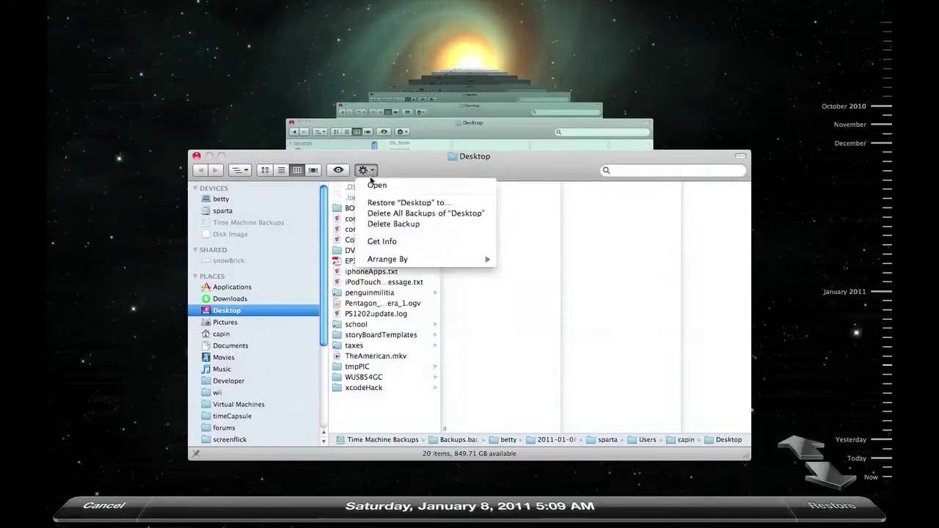
{"action": "left_click", "coordinate": [375, 223]}
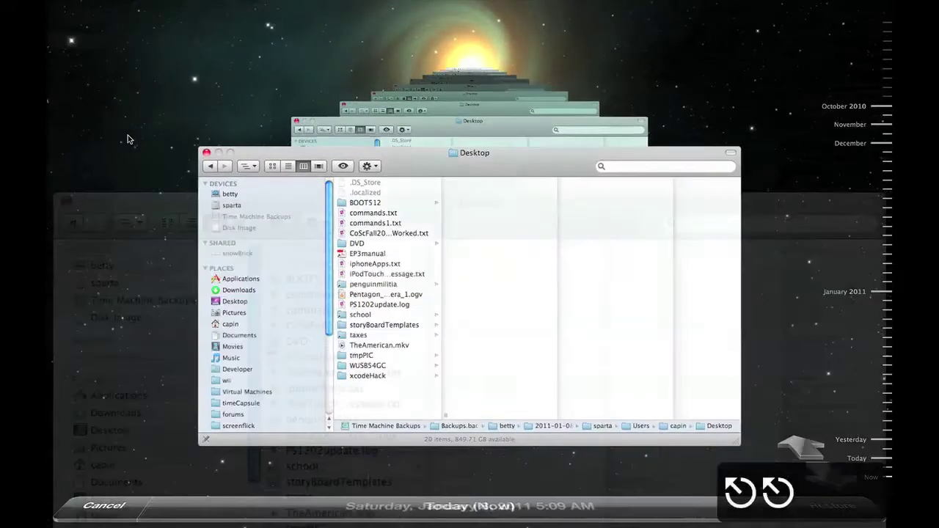
- Leave Time Machine and move the Delete Backups progress window aside while it finishes
{"action": "key", "text": "Escape"}
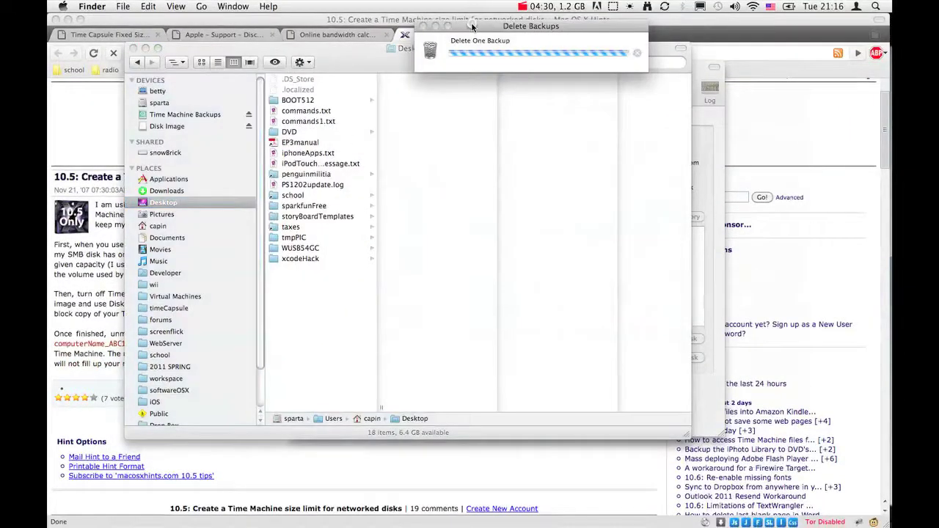
{"action": "left_click_drag", "start_coordinate": [472, 27], "coordinate": [456, 70]}
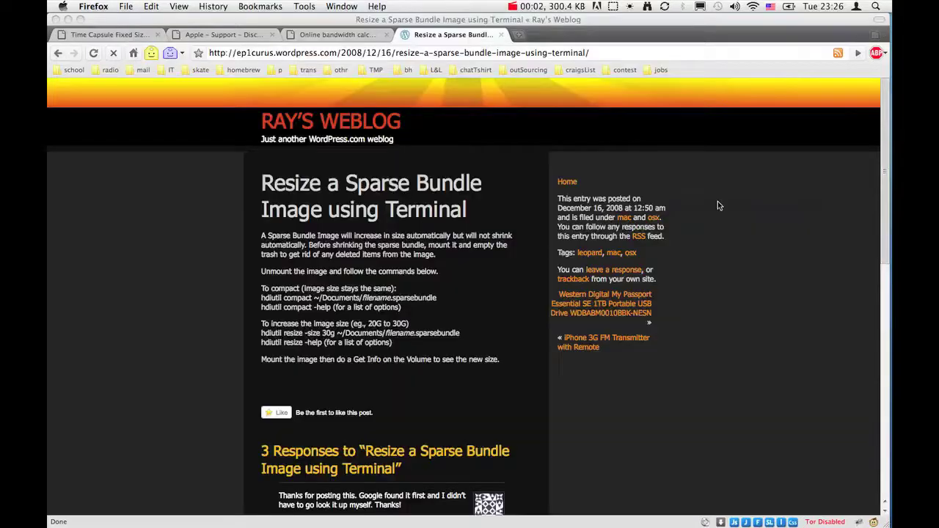
- Dismiss the Time Machine status menu and launch System Preferences through a Spotlight search for 'system'
{"action": "left_click", "coordinate": [716, 6]}
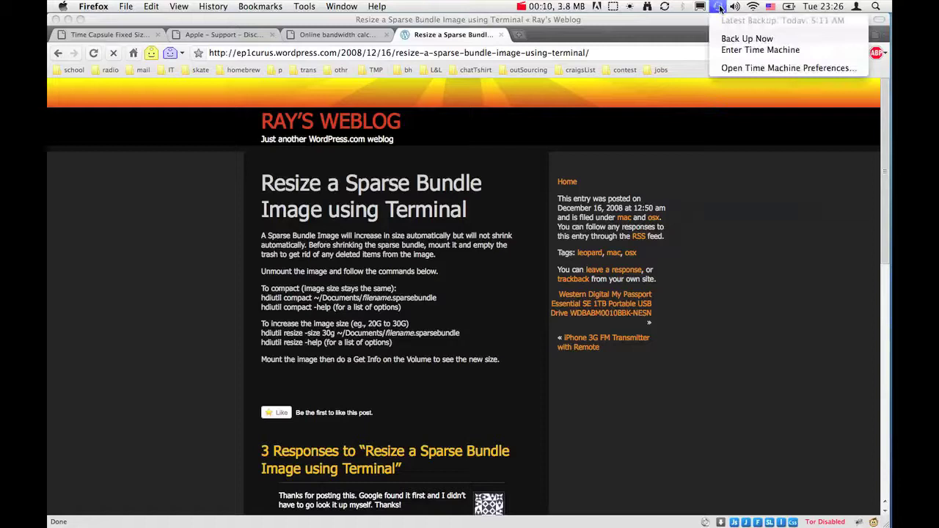
{"action": "left_click", "coordinate": [720, 7]}
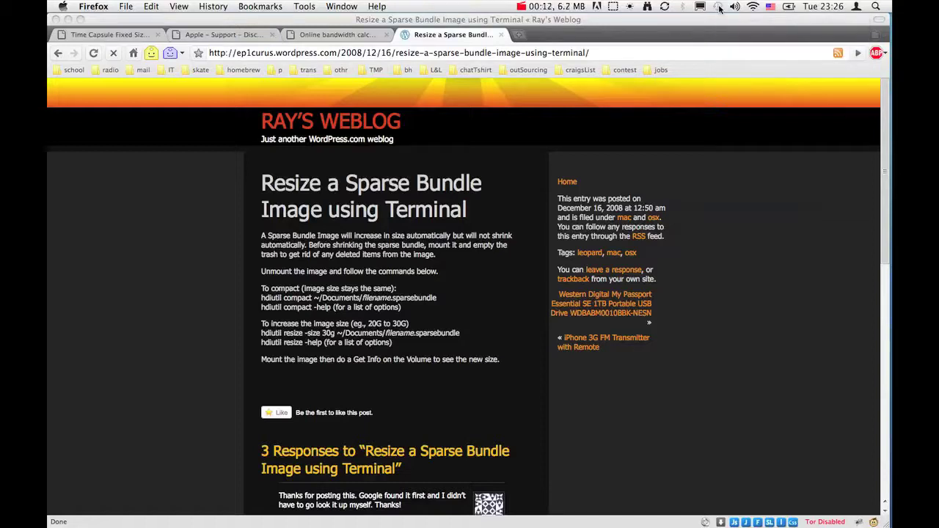
{"action": "key", "text": "super+space"}
{"action": "type", "text": "system"}
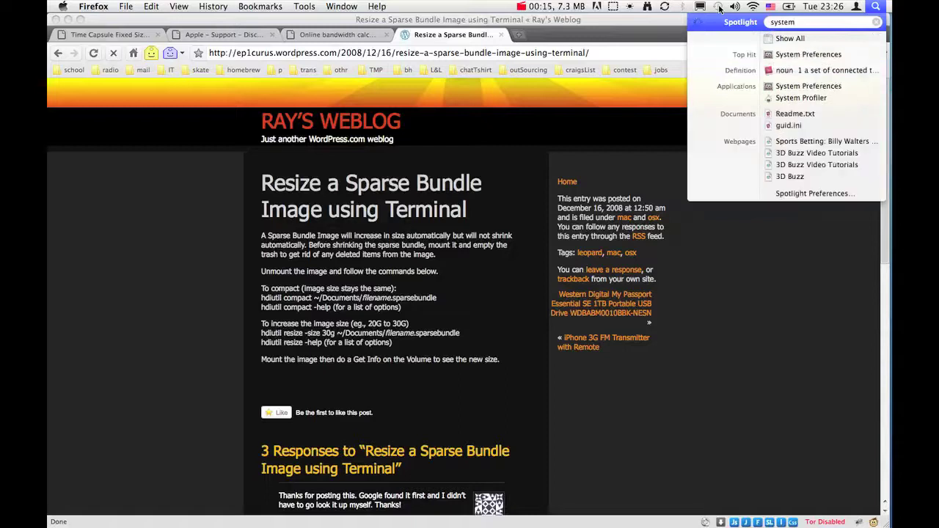
{"action": "key", "text": "Return"}
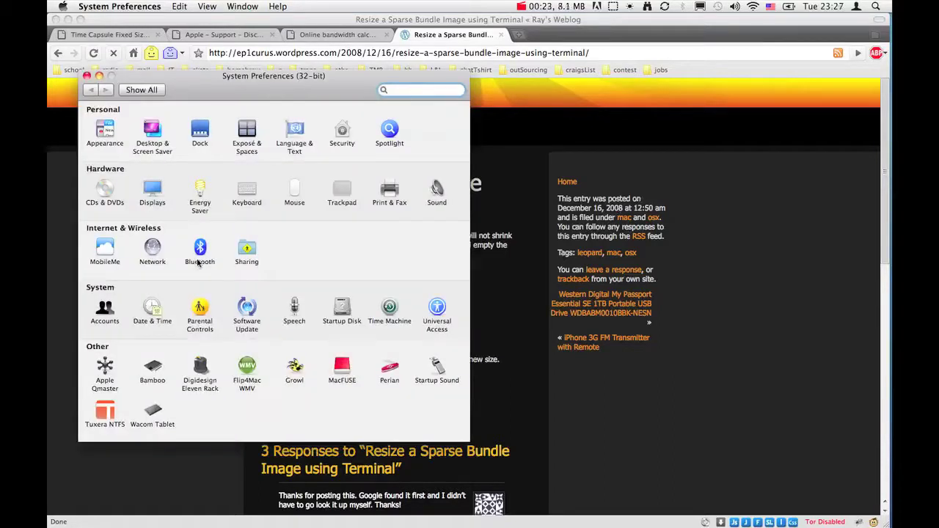
- In the Time Machine pane, toggle 'Show Time Machine status in the menu bar' off and on, then close System Preferences
{"action": "left_click", "coordinate": [391, 312]}
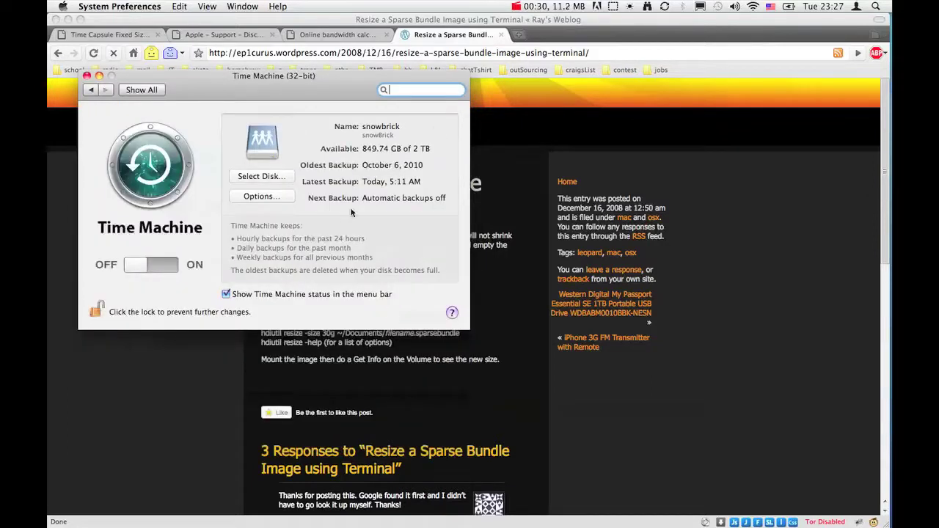
{"action": "left_click", "coordinate": [234, 296]}
{"action": "left_click", "coordinate": [234, 296]}
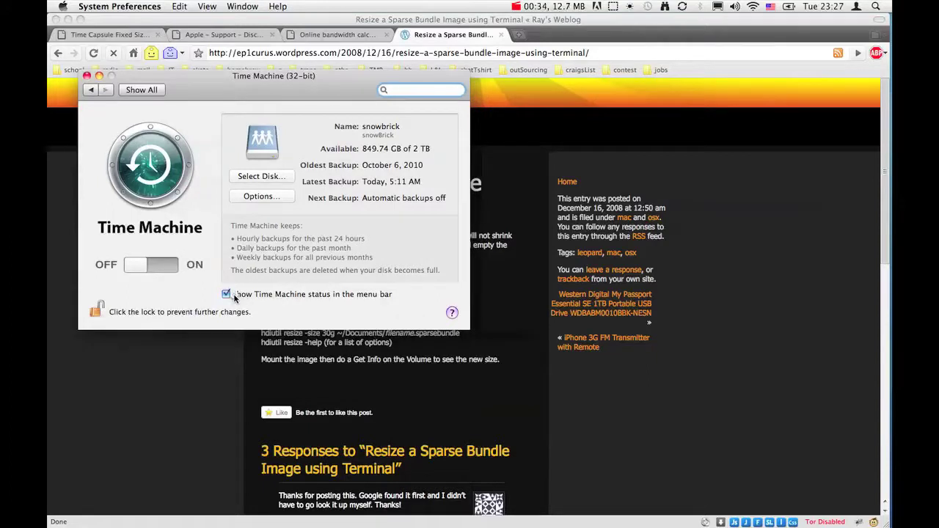
{"action": "left_click", "coordinate": [87, 77]}
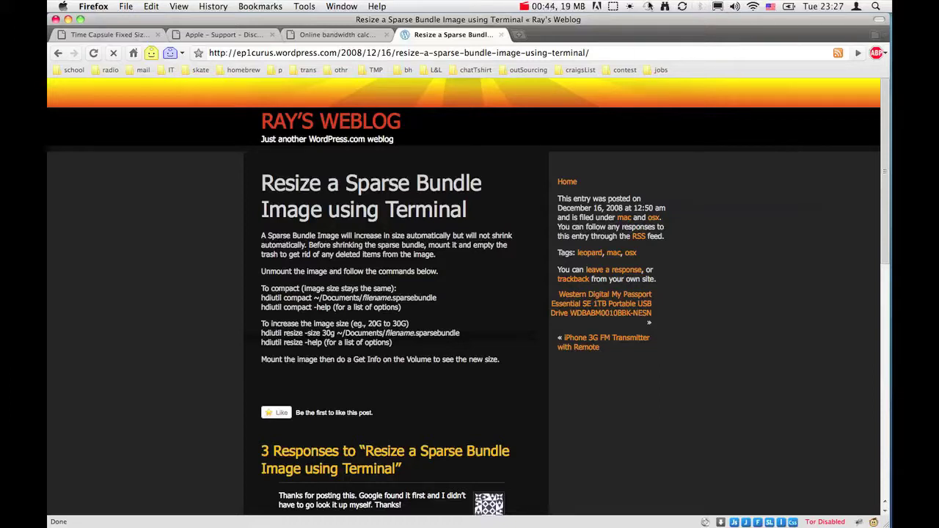
- Enter Time Machine from the menu-bar icon to browse the capin folder's backups, then exit
{"action": "left_click", "coordinate": [647, 6]}
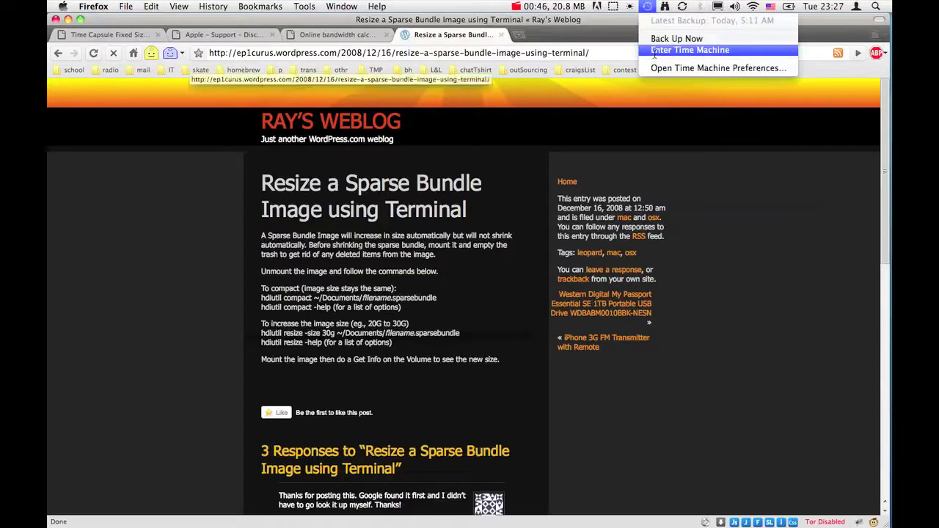
{"action": "left_click", "coordinate": [654, 50]}
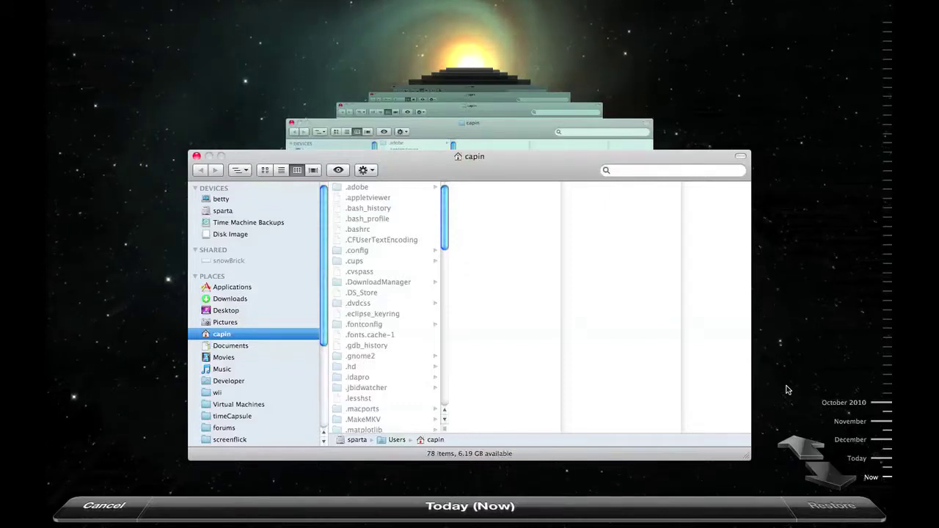
{"action": "key", "text": "Escape"}
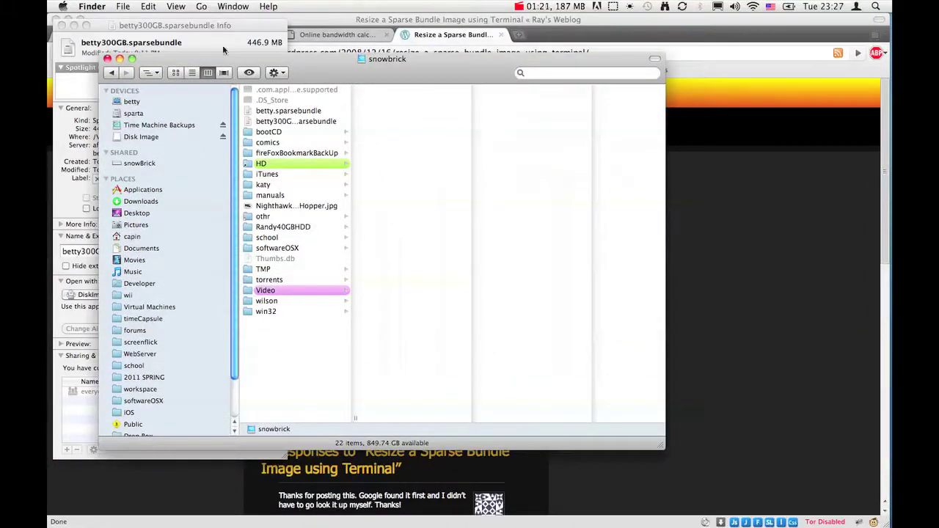
- Close the betty300GB.sparsebundle Info window, show betty.sparsebundle's Info (346.15 GB), then return to Firefox
{"action": "left_click_drag", "start_coordinate": [217, 24], "coordinate": [551, 45]}
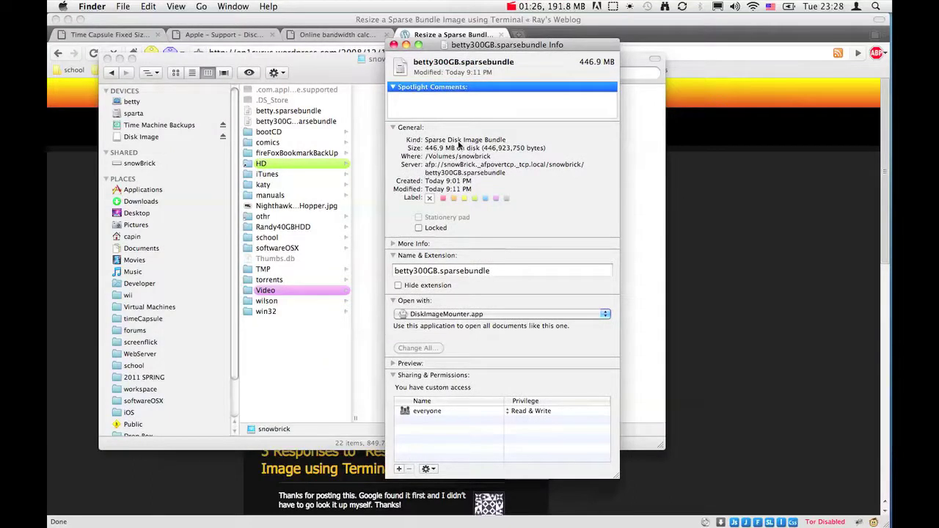
{"action": "left_click", "coordinate": [393, 44]}
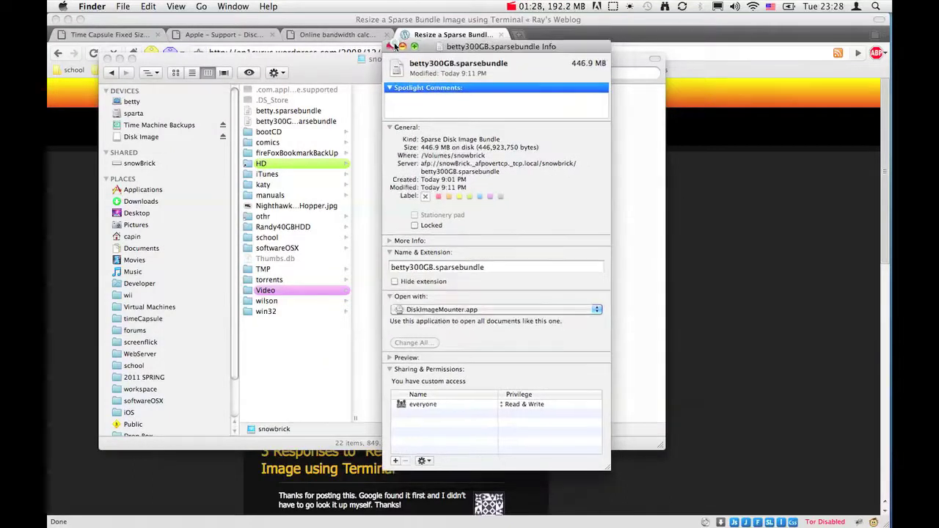
{"action": "left_click", "coordinate": [293, 123]}
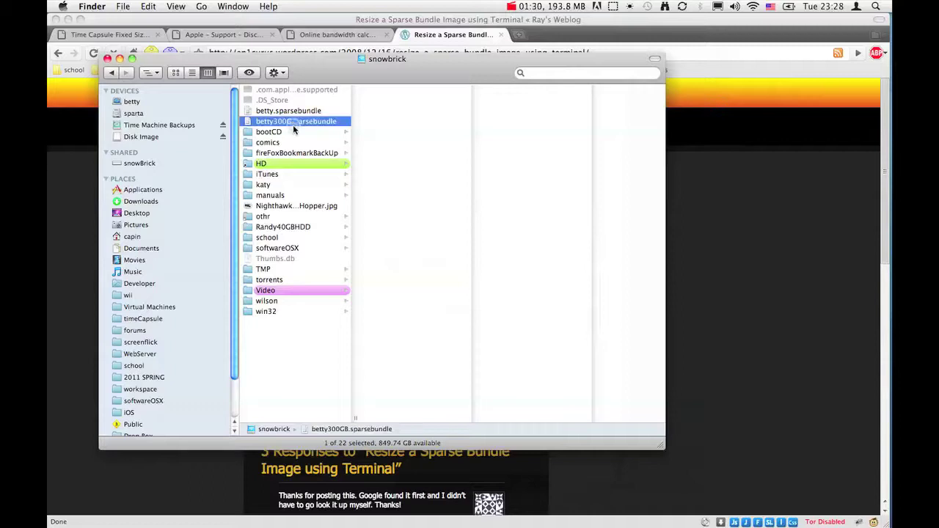
{"action": "left_click", "coordinate": [295, 111]}
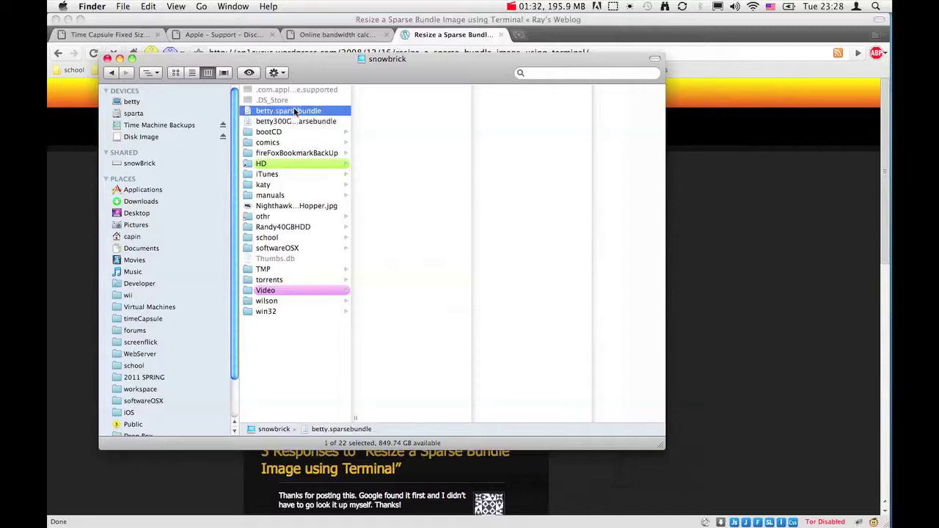
{"action": "key", "text": "super+i"}
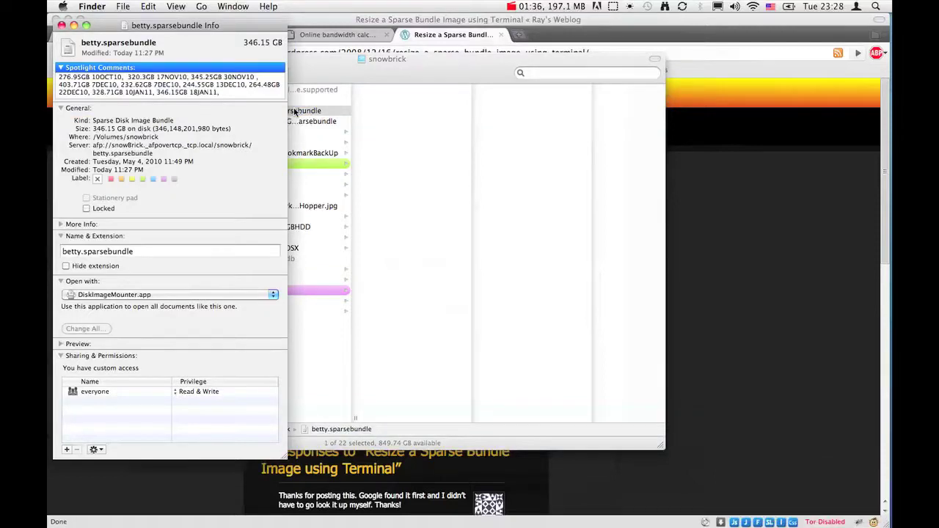
{"action": "left_click", "coordinate": [713, 190]}
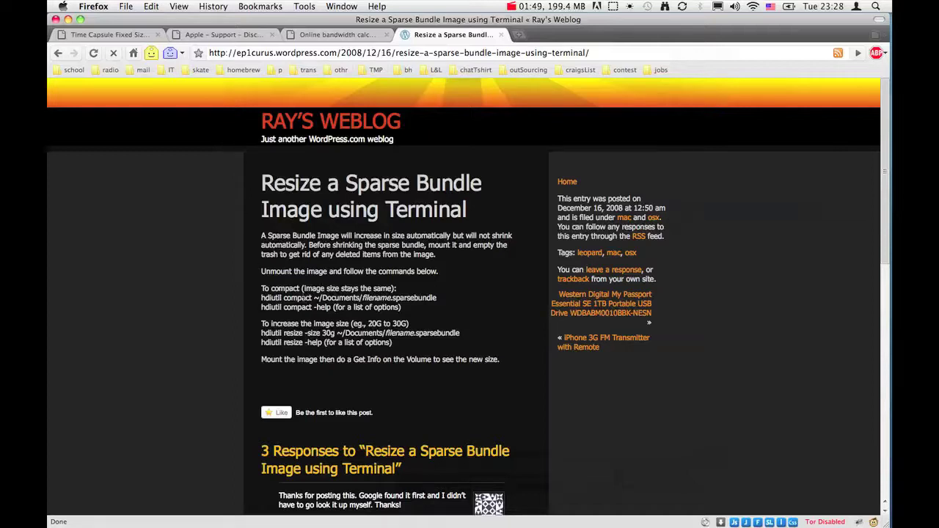
- Review the article's hdiutil compact command, then launch Terminal via a Spotlight search for 'term'
{"action": "triple_click", "coordinate": [303, 297]}
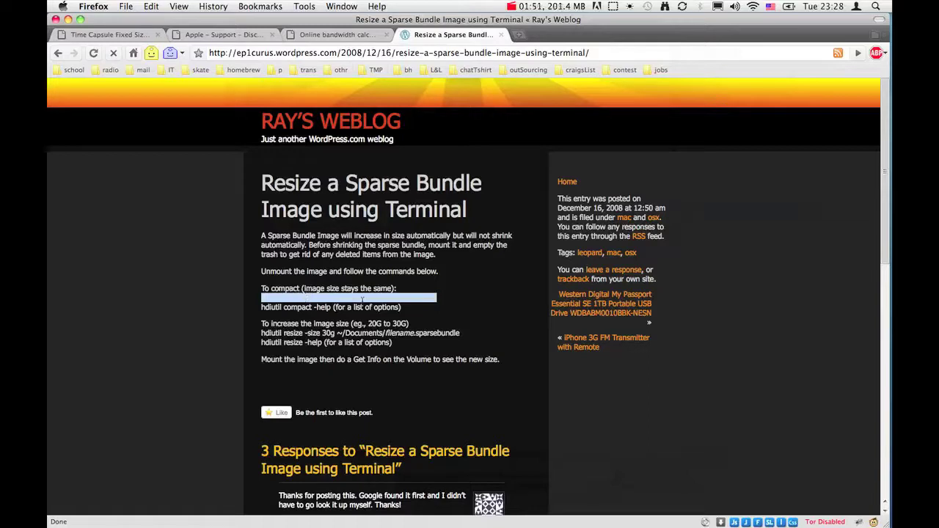
{"action": "left_click", "coordinate": [448, 299]}
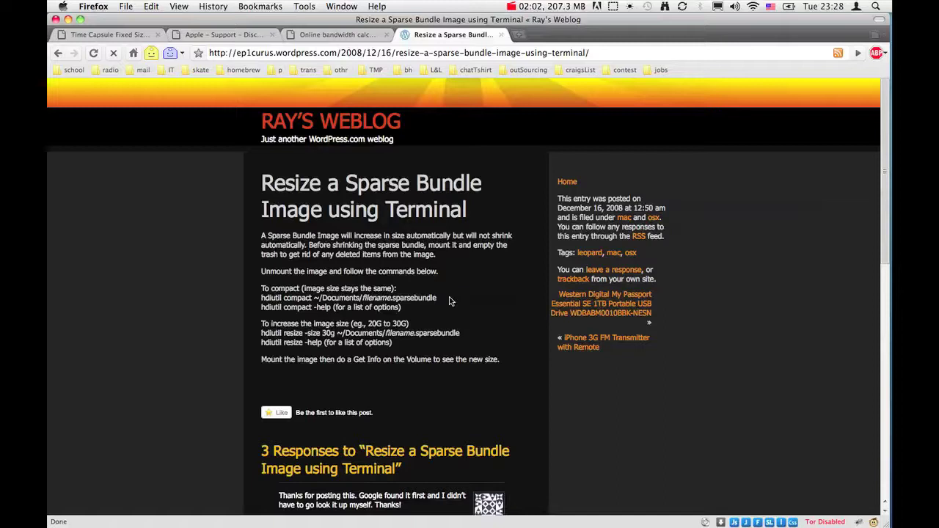
{"action": "key", "text": "super+space"}
{"action": "type", "text": "system"}
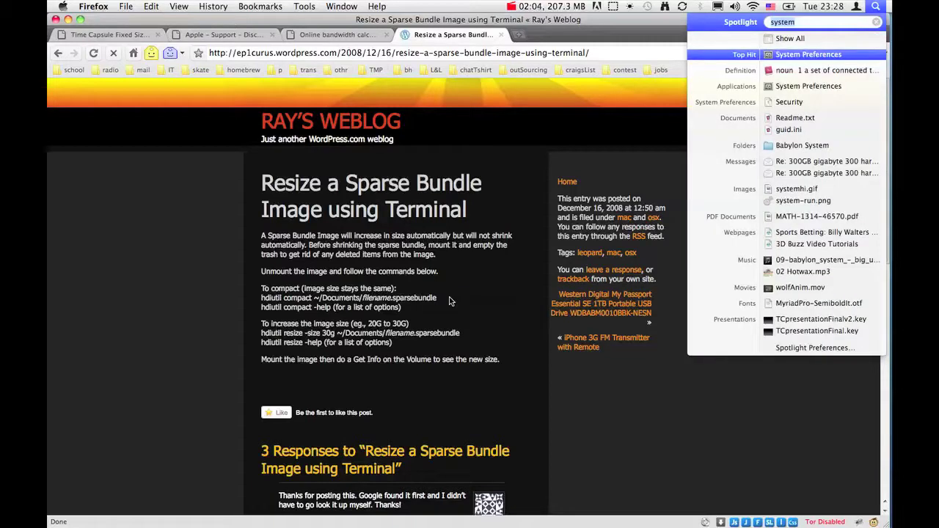
{"action": "type", "text": "ter"}
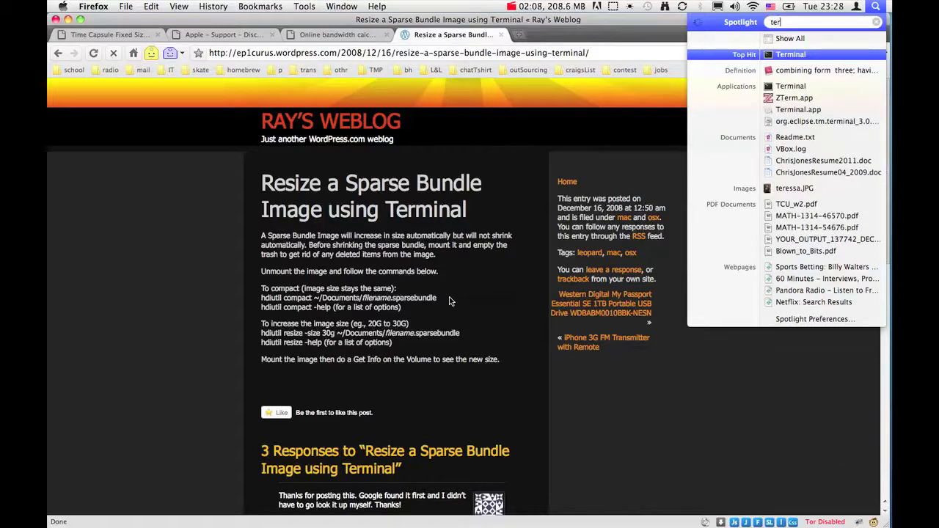
{"action": "type", "text": "min"}
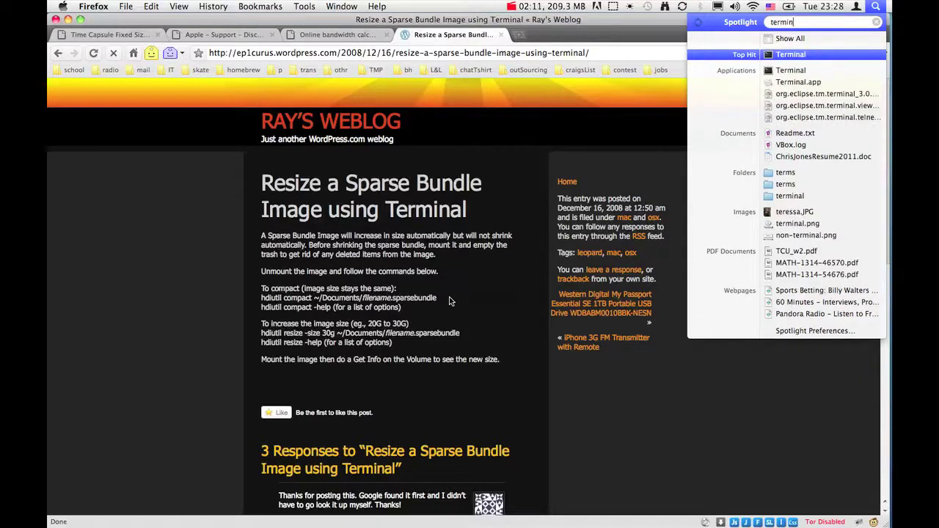
{"action": "key", "text": "Return"}
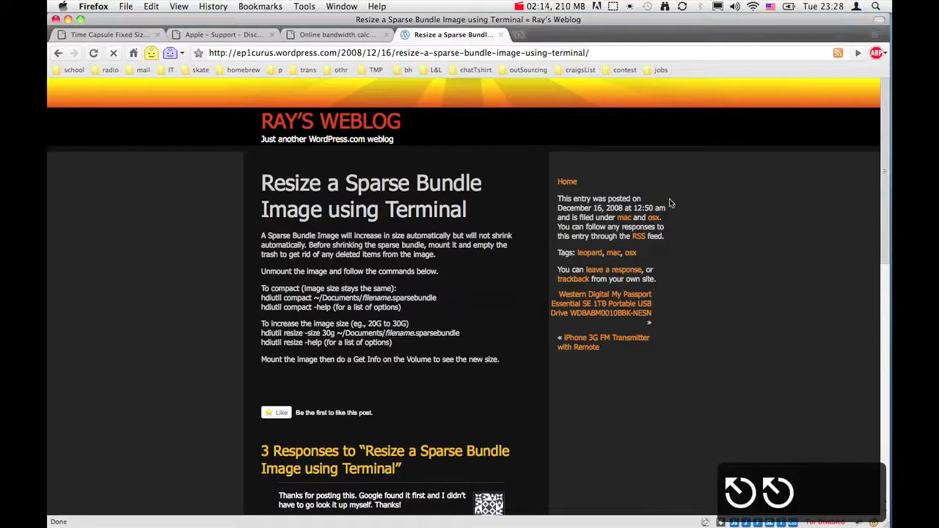
{"action": "key", "text": "super+space"}
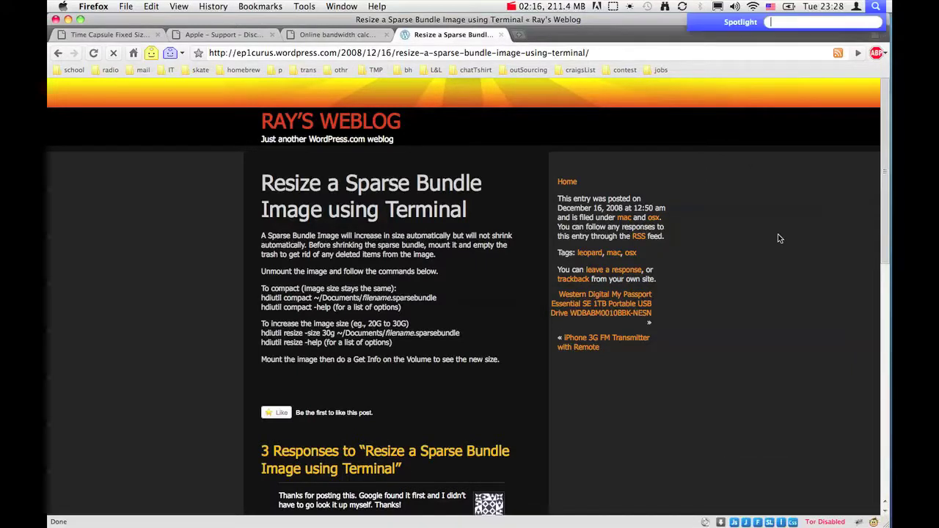
{"action": "type", "text": "term"}
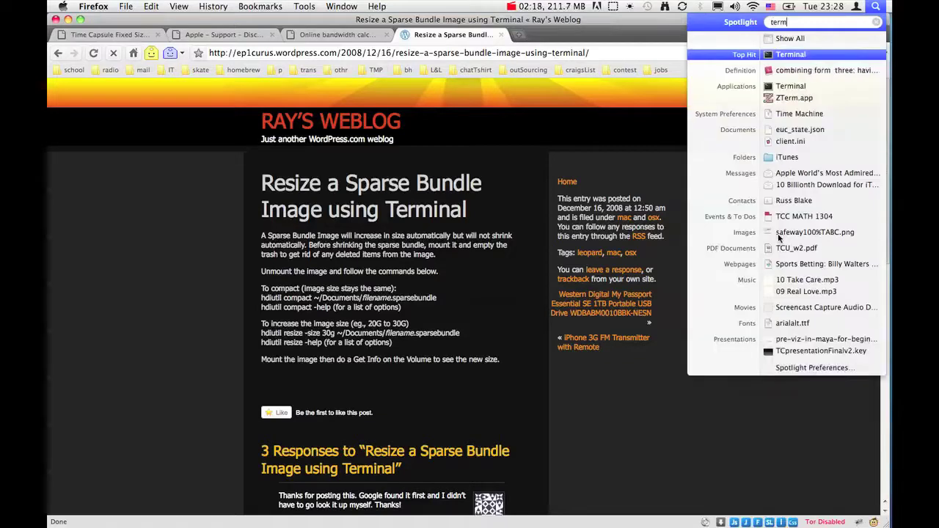
{"action": "key", "text": "Return"}
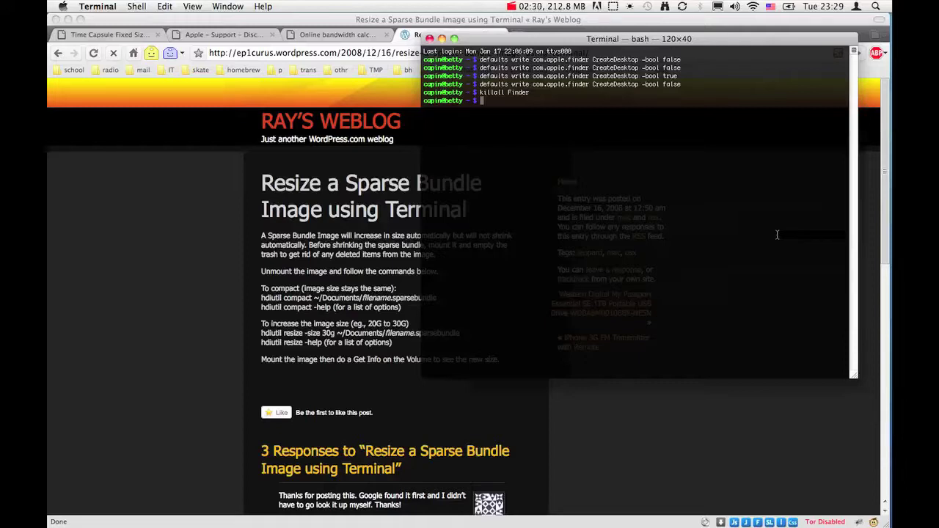
- Go to the root directory and list its contents in detail with ll
{"action": "type", "text": "cd /"}
{"action": "key", "text": "Return"}
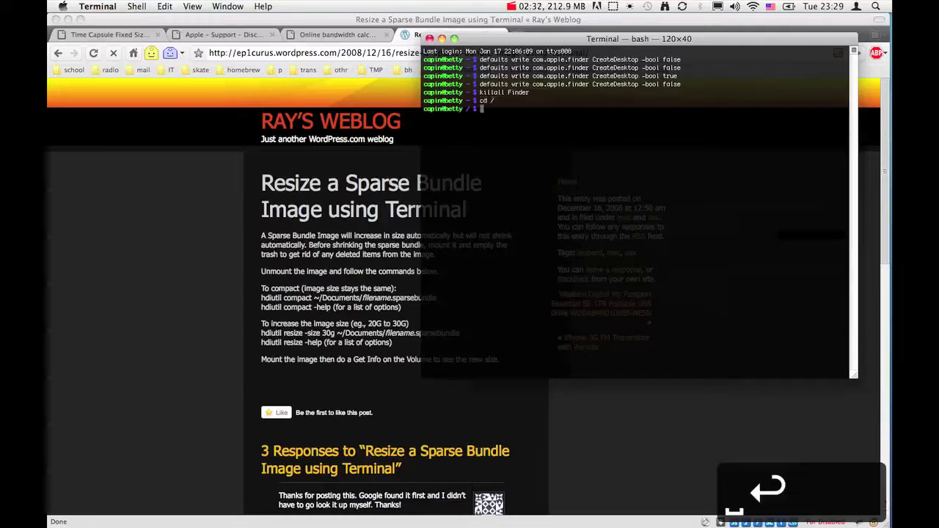
{"action": "type", "text": "ll"}
{"action": "key", "text": "Return"}
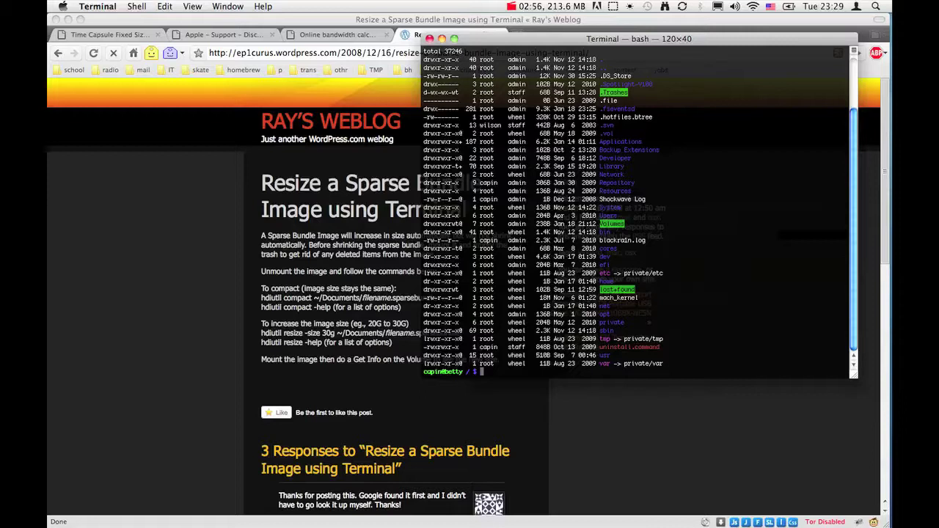
- Change into /Volumes and list the mounted volumes
{"action": "type", "text": "cd V"}
{"action": "key", "text": "BackSpace"}
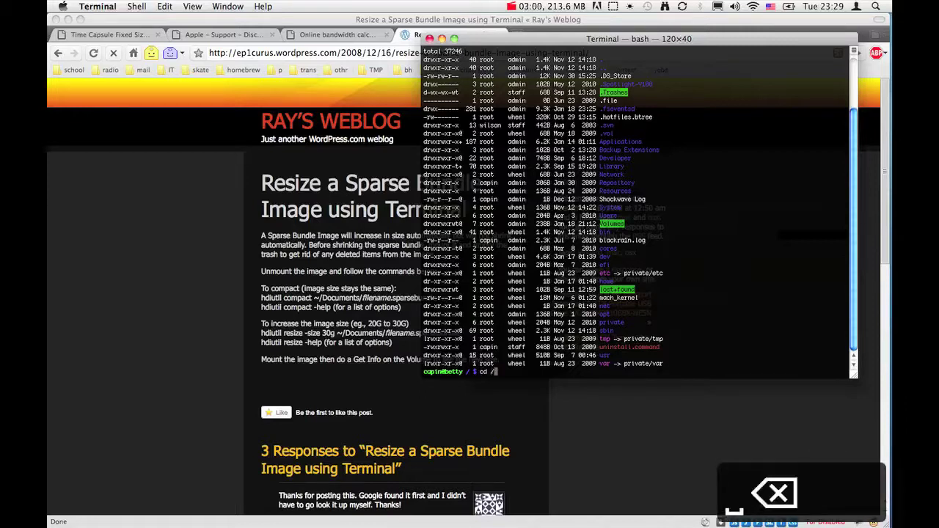
{"action": "type", "text": "/Vo"}
{"action": "key", "text": "Tab"}
{"action": "key", "text": "Return"}
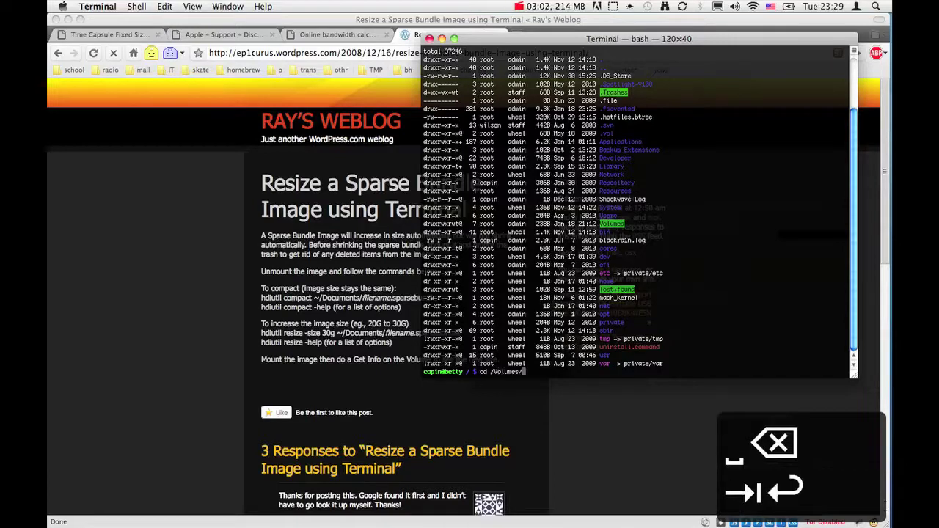
{"action": "type", "text": "l"}
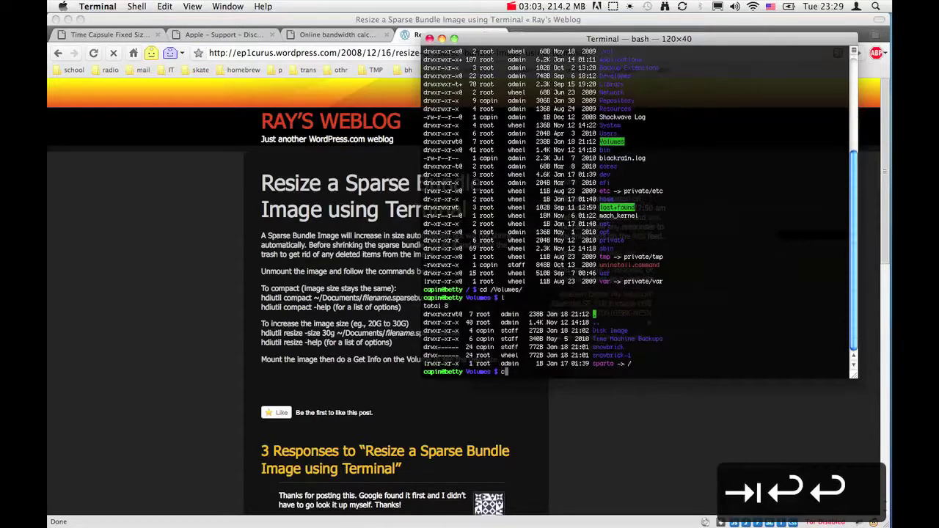
{"action": "key", "text": "Return"}
- Change into the snowbrick volume and list its contents
{"action": "type", "text": "cd"}
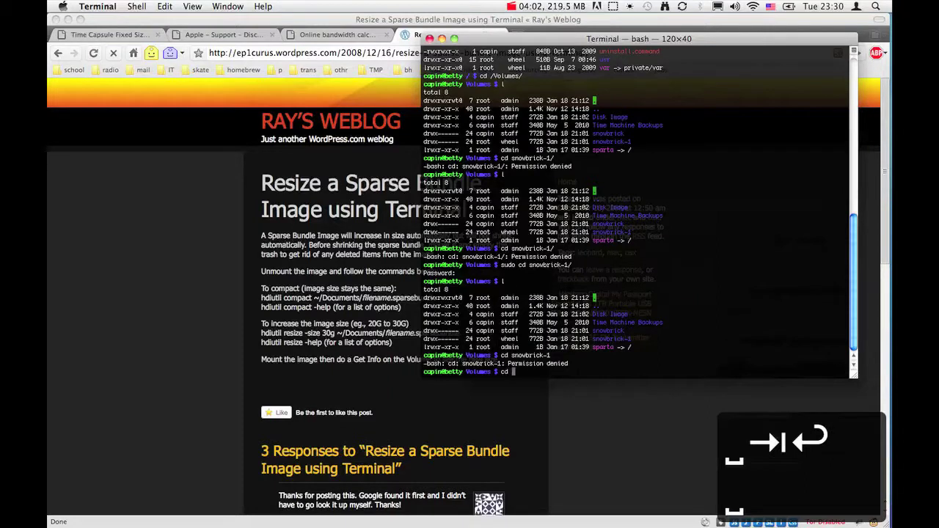
{"action": "type", "text": "snow"}
{"action": "key", "text": "Tab"}
{"action": "key", "text": "Return"}
{"action": "type", "text": "l"}
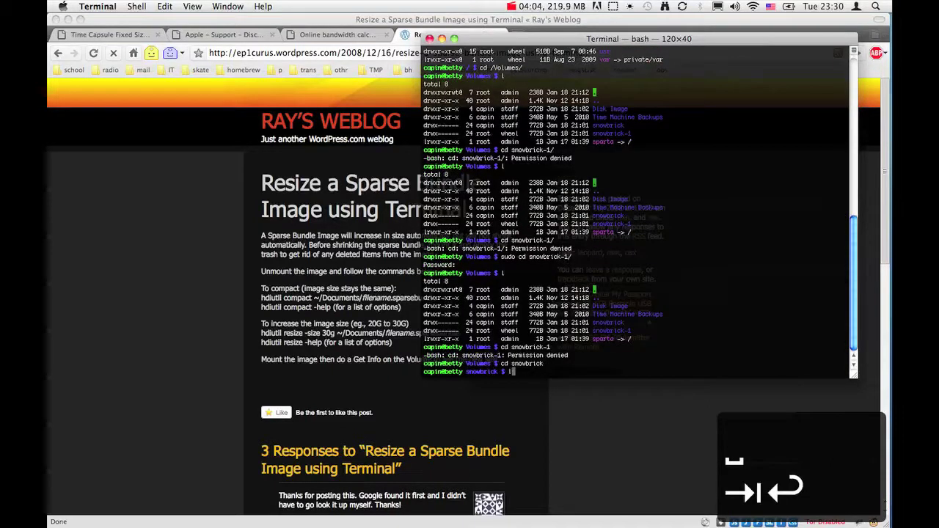
{"action": "key", "text": "Return"}
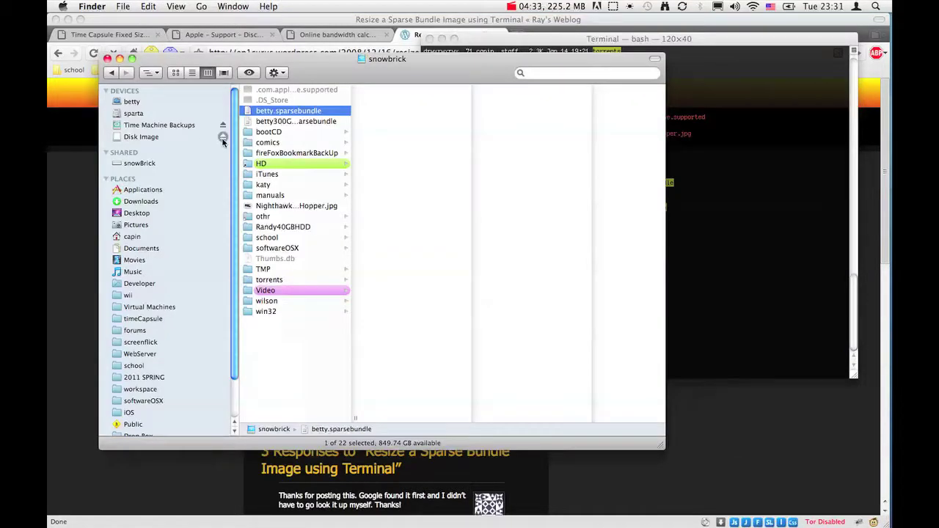
- Eject Disk Image and Time Machine Backups from the Finder sidebar, then check the Time Machine menu
{"action": "left_click", "coordinate": [223, 138]}
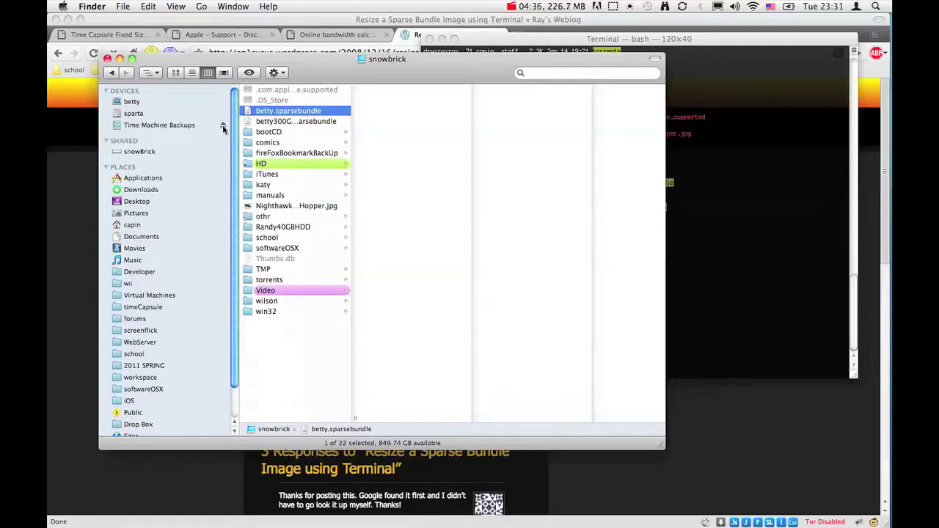
{"action": "left_click", "coordinate": [223, 127]}
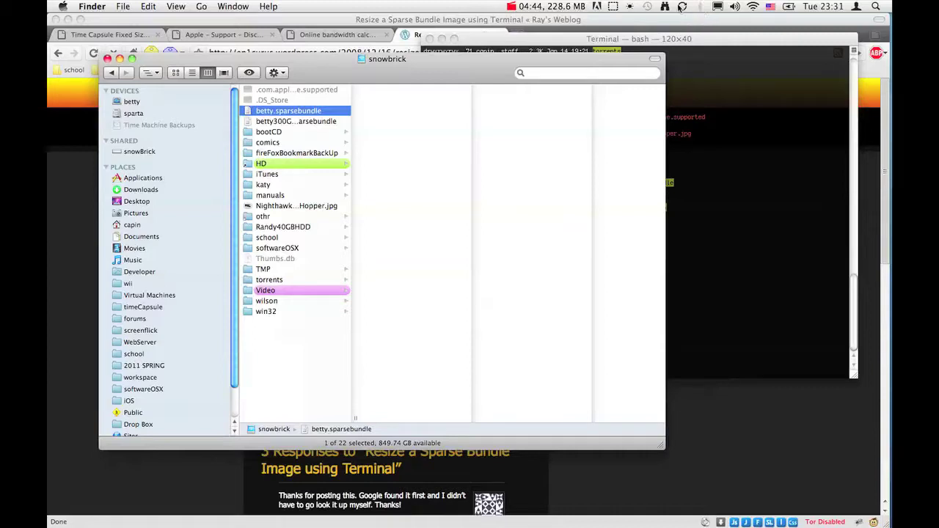
{"action": "left_click", "coordinate": [647, 6]}
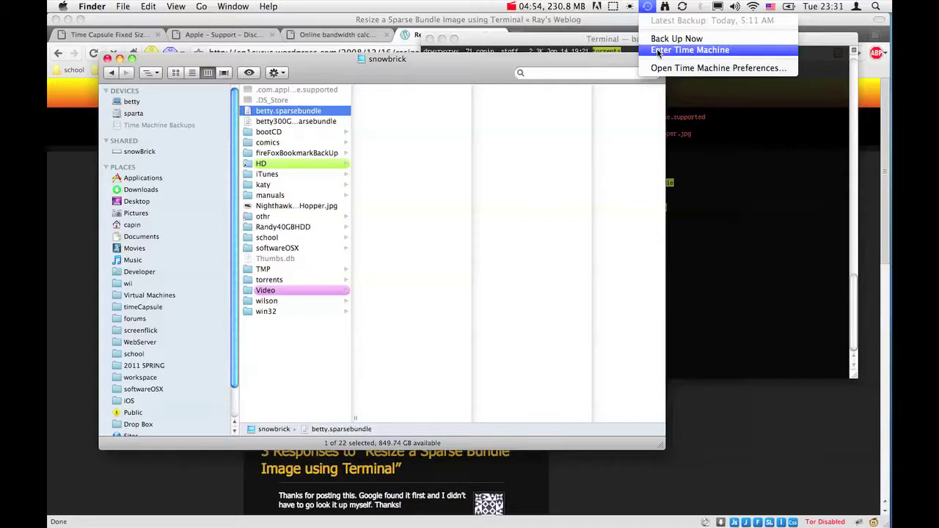
{"action": "left_click", "coordinate": [642, 4]}
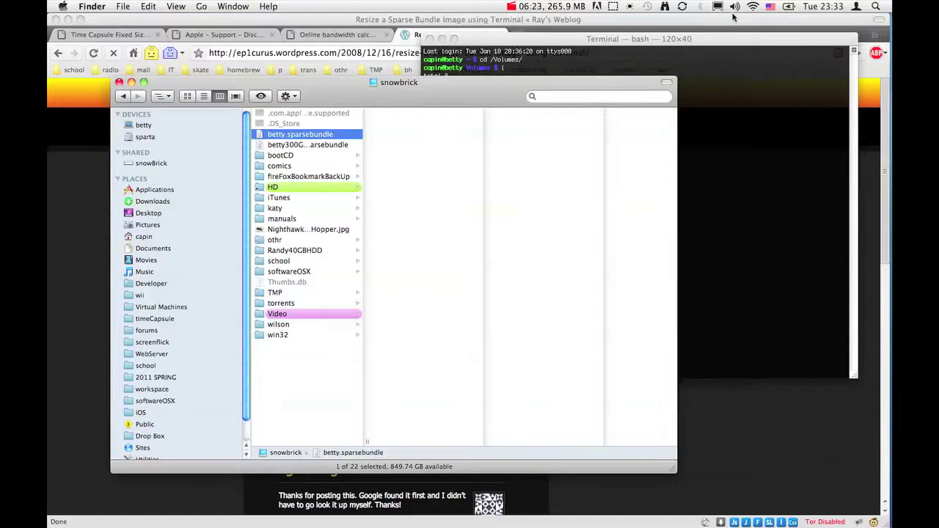
- Relist /Volumes in Terminal to confirm Time Machine Backups is gone
{"action": "left_click", "coordinate": [703, 65]}
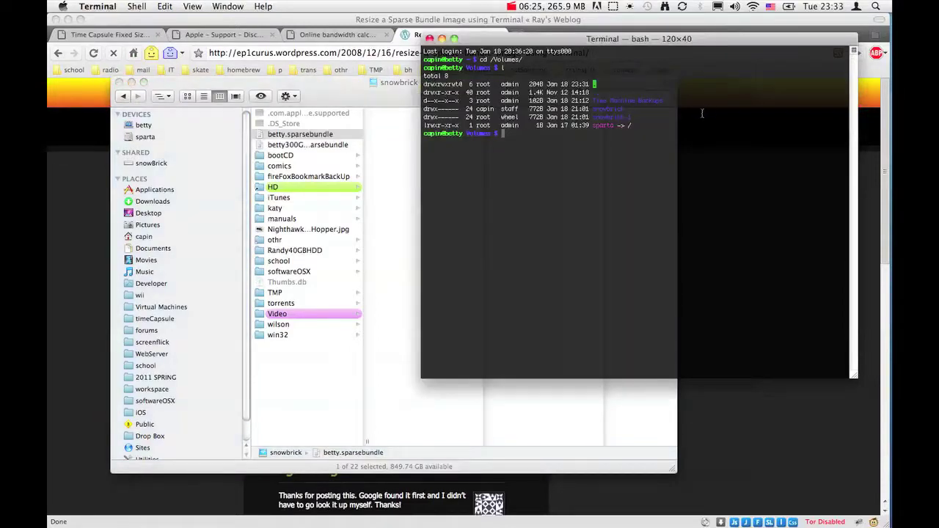
{"action": "type", "text": "l"}
{"action": "key", "text": "Return"}
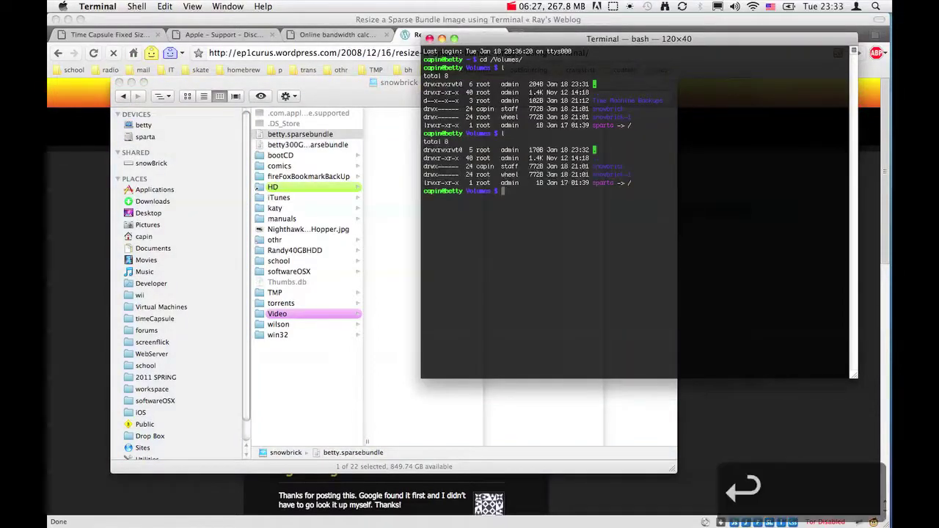
- Move into the snowbrick volume and list its contents
{"action": "type", "text": "cd sn"}
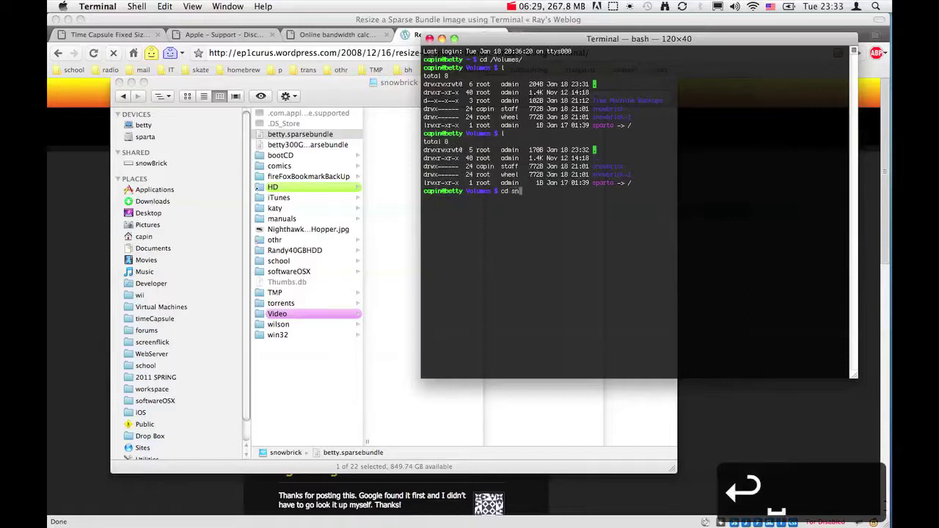
{"action": "key", "text": "Tab"}
{"action": "key", "text": "Return"}
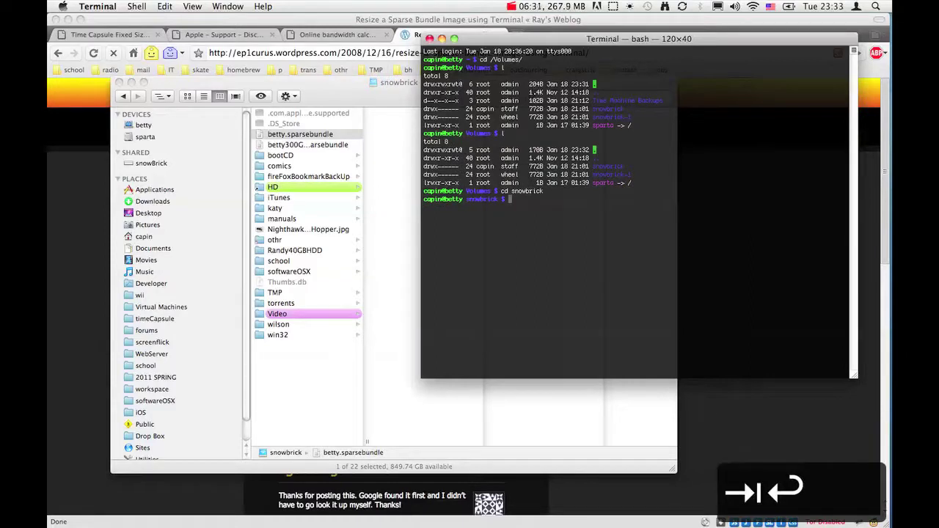
{"action": "type", "text": "l"}
{"action": "key", "text": "Return"}
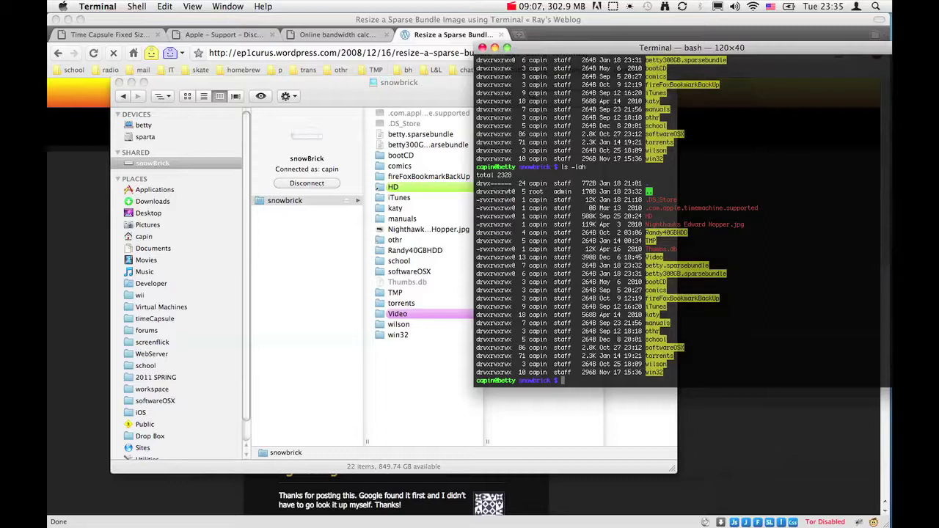
- Correct the command to 'hdiutil compact betty.sparsebundle/' and run it
{"action": "key", "text": "BackSpace"}
{"action": "key", "text": "BackSpace"}
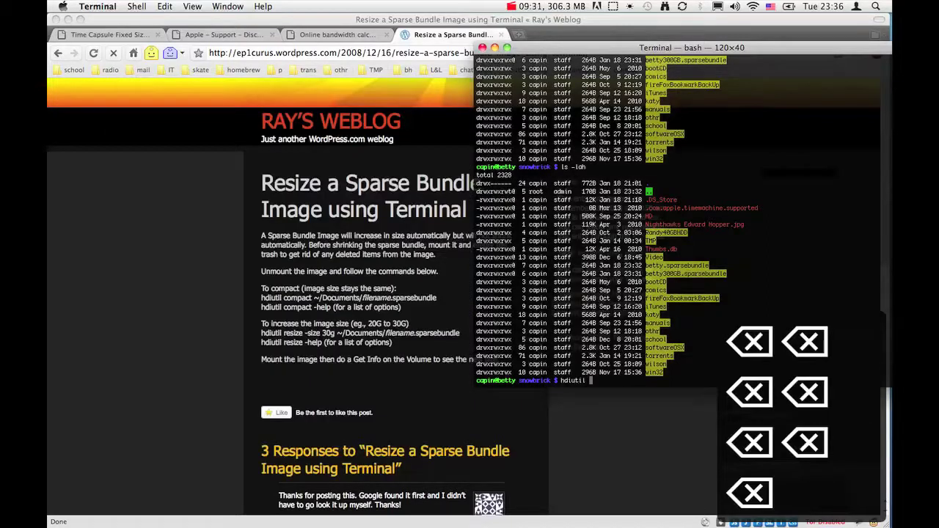
{"action": "key", "text": "BackSpace"}
{"action": "key", "text": "BackSpace"}
{"action": "type", "text": "l"}
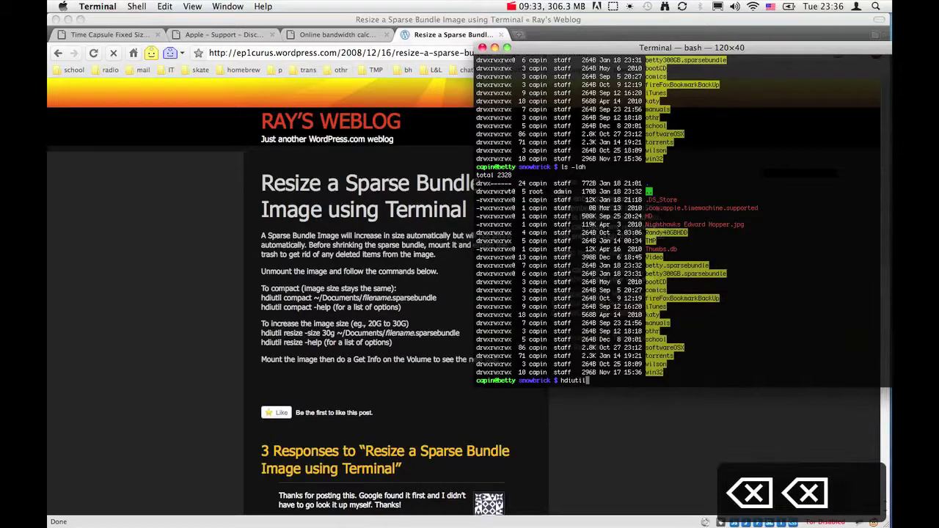
{"action": "type", "text": " compact"}
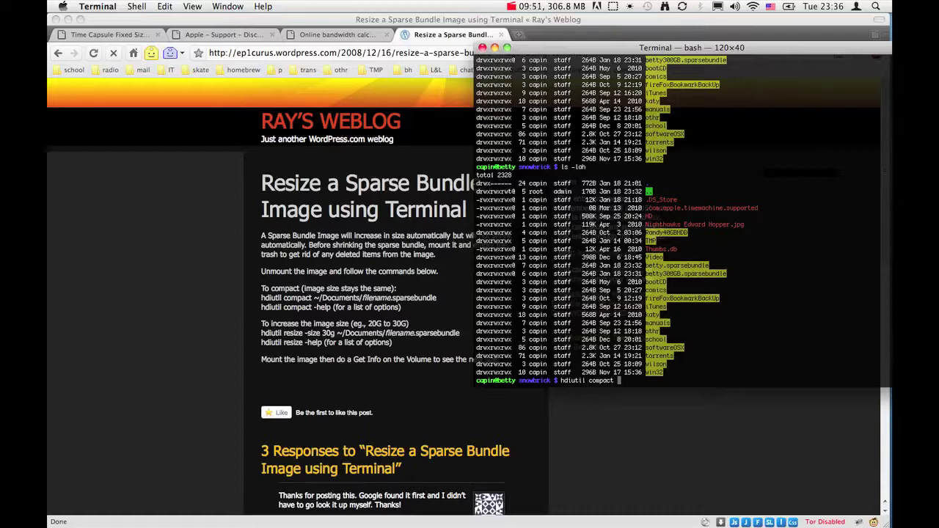
{"action": "type", "text": "betty"}
{"action": "key", "text": "Tab"}
{"action": "type", "text": "."}
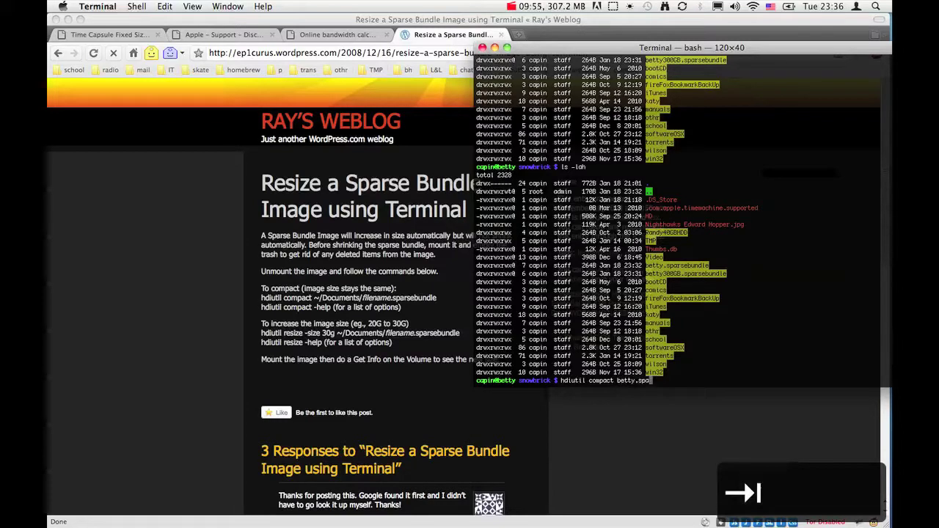
{"action": "key", "text": "Tab"}
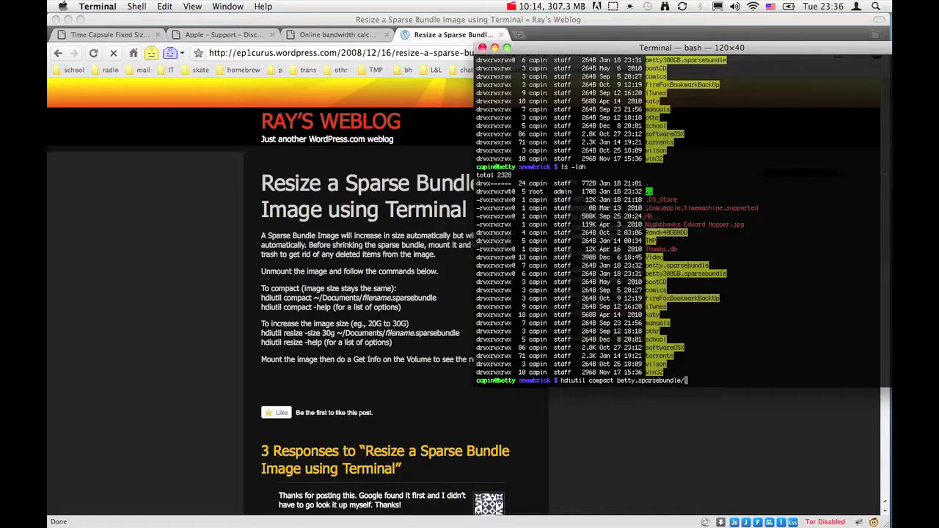
{"action": "key", "text": "Return"}
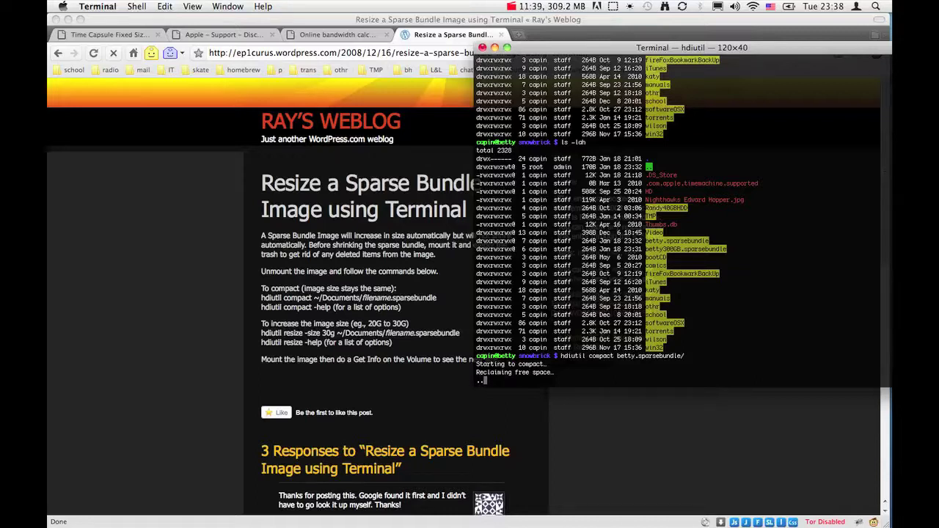
- Let hdiutil compact keep reclaiming free space on betty.sparsebundle in Terminal
{"action": "key", "text": "Down"}
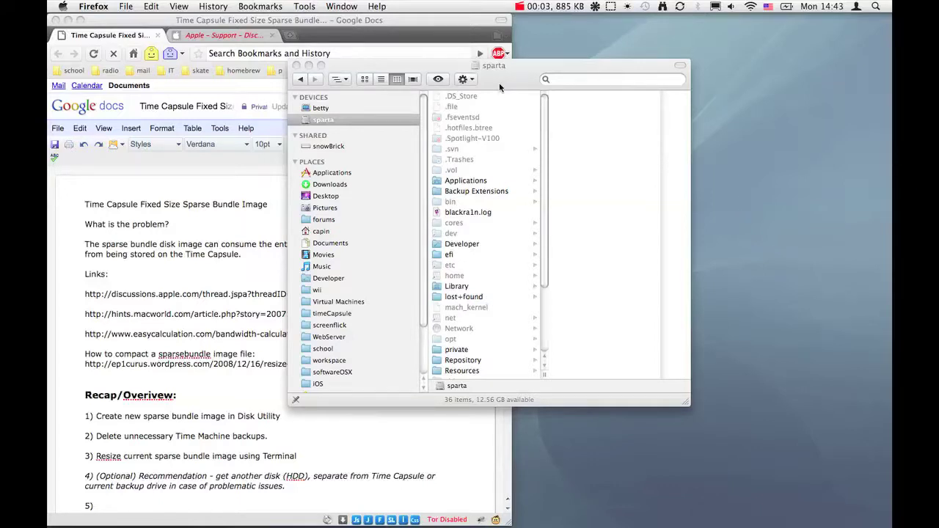
- Move the sparta Finder window aside and scroll the Time Capsule notes through the Recap steps and Notes
{"action": "left_click_drag", "start_coordinate": [500, 86], "coordinate": [660, 80]}
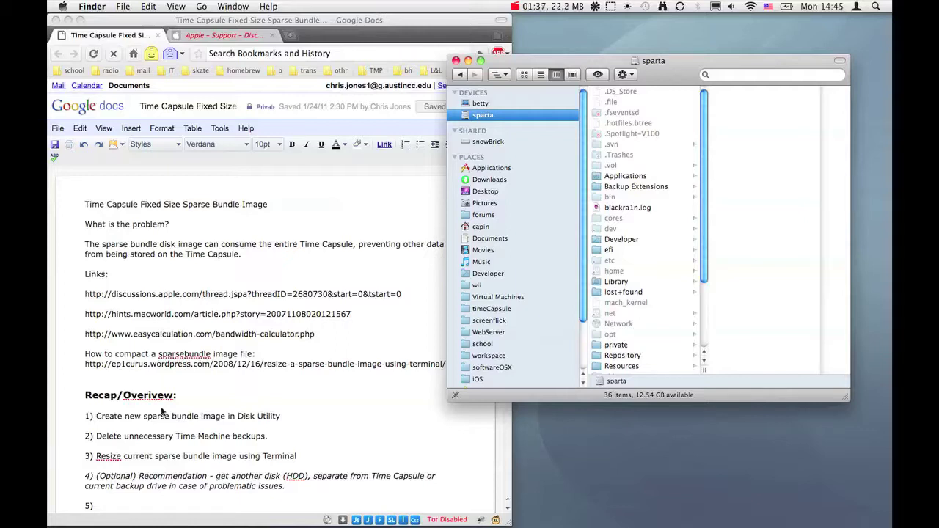
{"action": "scroll", "coordinate": [175, 405], "scroll_direction": "down", "scroll_amount": 1}
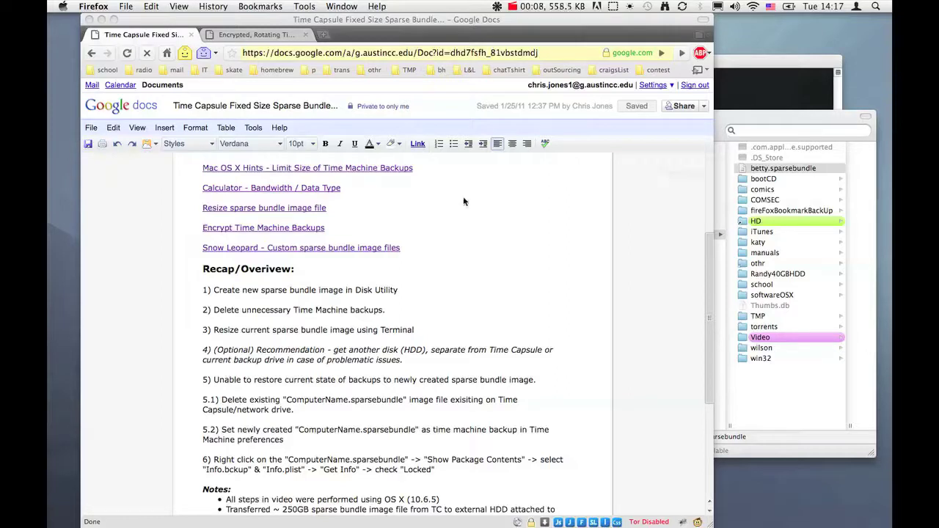
{"action": "scroll", "coordinate": [456, 243], "scroll_direction": "down", "scroll_amount": 5}
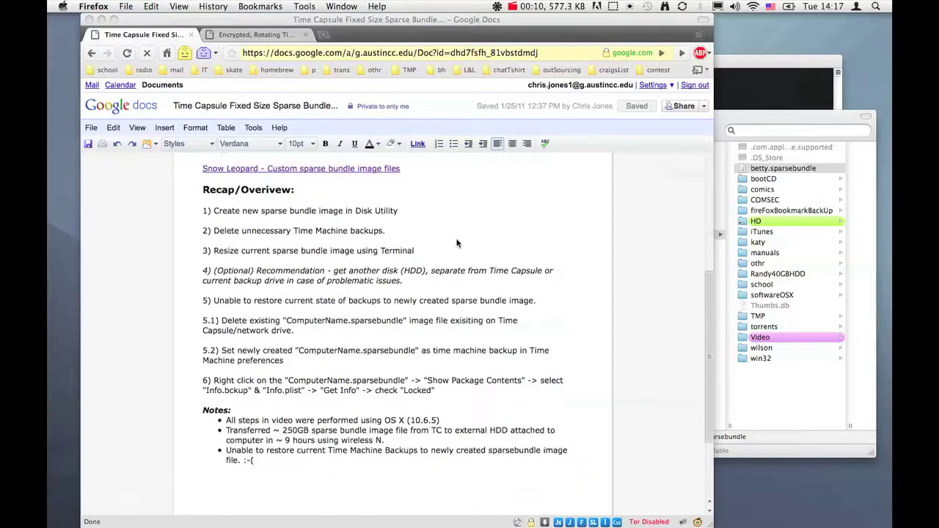
{"action": "scroll", "coordinate": [456, 243], "scroll_direction": "up", "scroll_amount": 5}
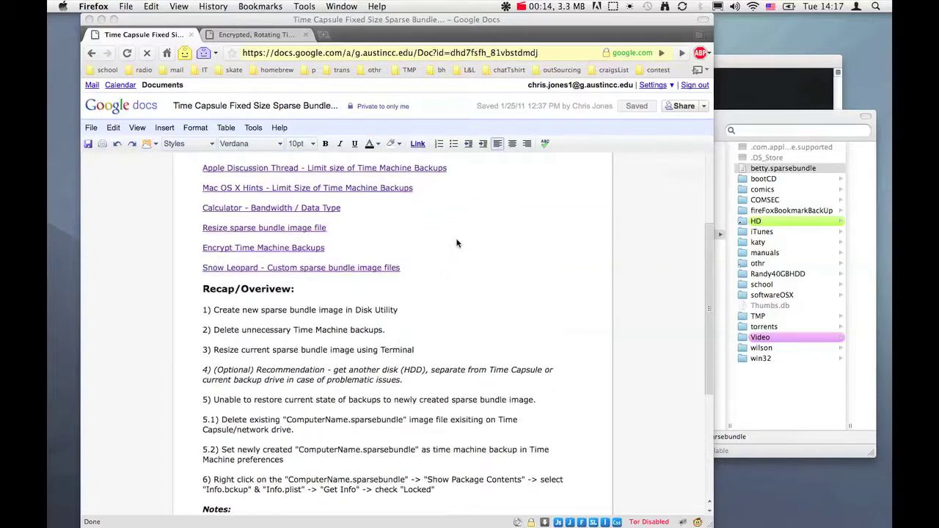
{"action": "scroll", "coordinate": [456, 244], "scroll_direction": "up", "scroll_amount": 6}
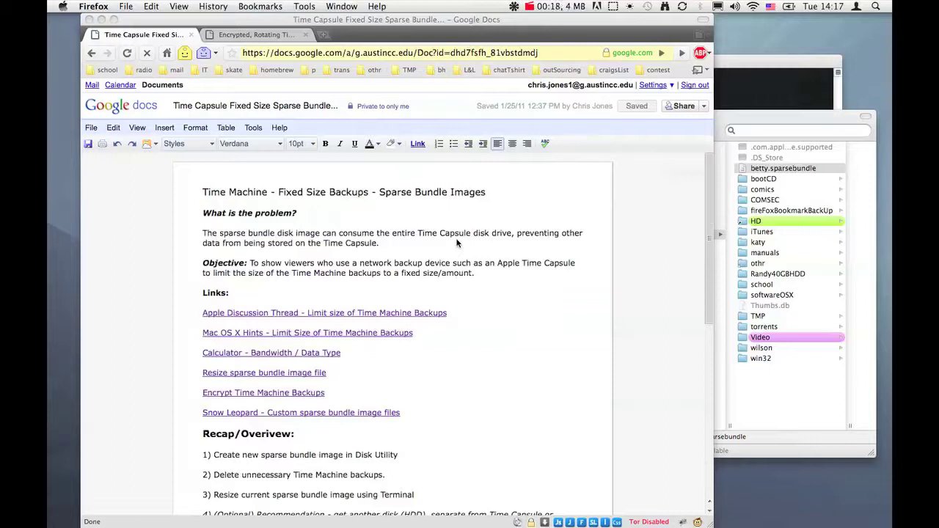
{"action": "scroll", "coordinate": [456, 244], "scroll_direction": "down", "scroll_amount": 1}
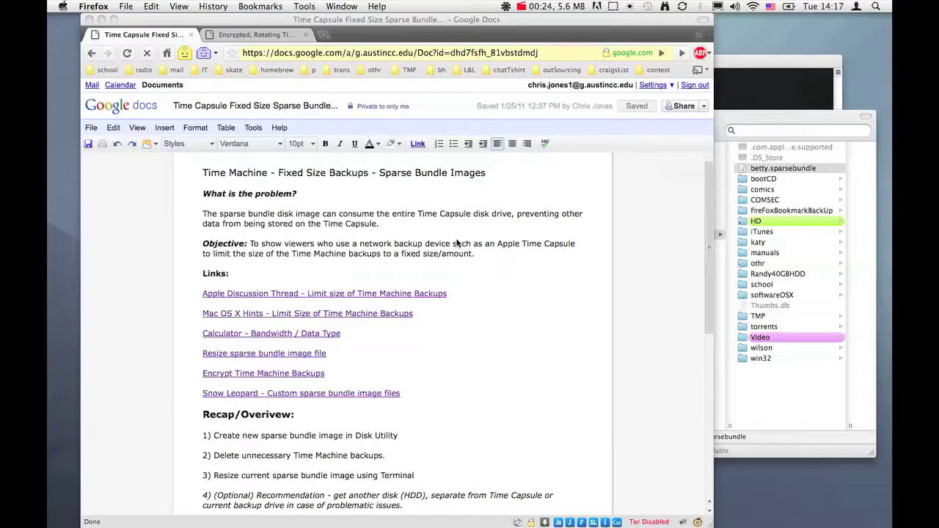
{"action": "scroll", "coordinate": [456, 243], "scroll_direction": "down", "scroll_amount": 8}
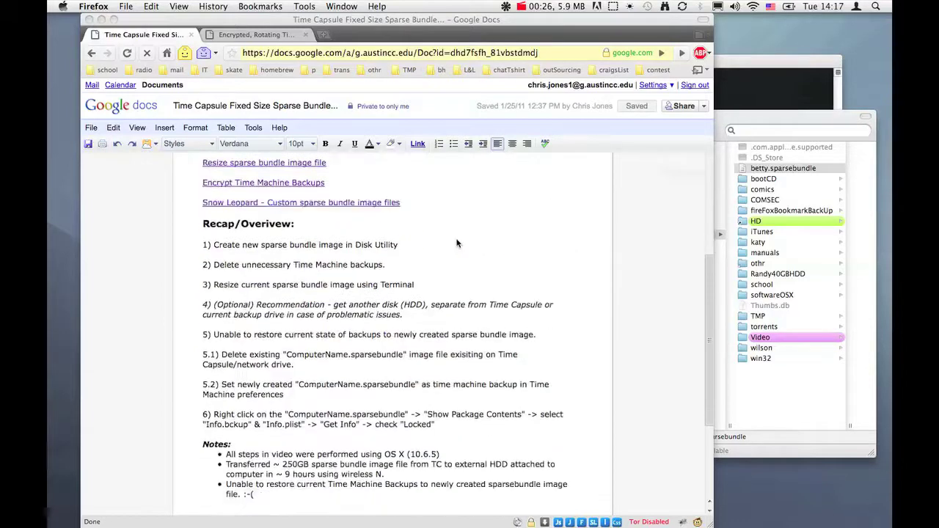
{"action": "scroll", "coordinate": [456, 244], "scroll_direction": "up", "scroll_amount": 4}
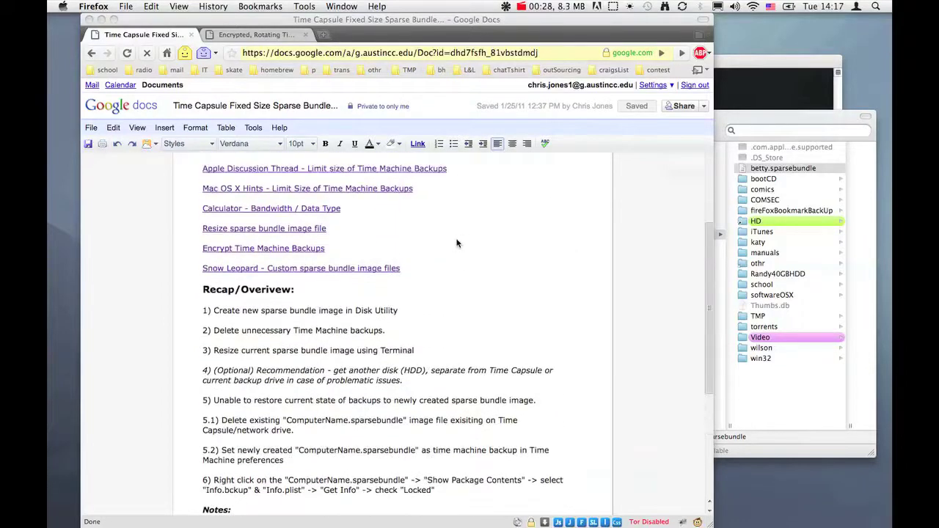
- Select betty.sparsebundle's Time Machine Backups volume (306.86 GB, 158.91 GB used) in Disk Utility and view its Restore options
{"action": "key", "text": "super+Tab"}
{"action": "key", "text": "super+Tab"}
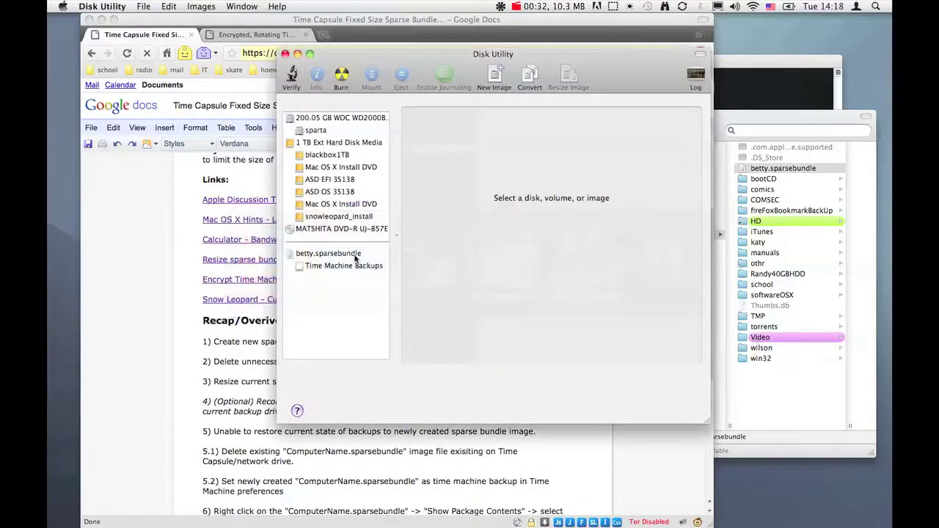
{"action": "left_click", "coordinate": [735, 121]}
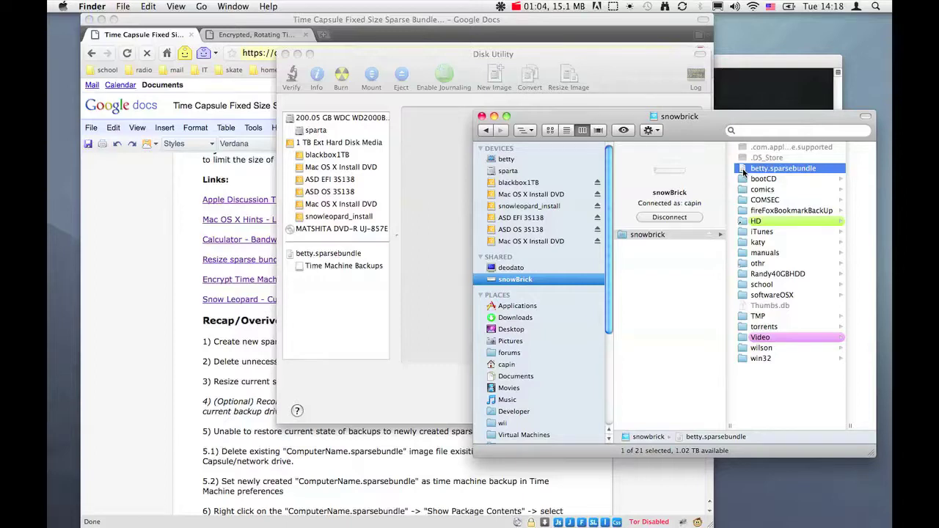
{"action": "left_click", "coordinate": [616, 73]}
{"action": "left_click", "coordinate": [320, 267]}
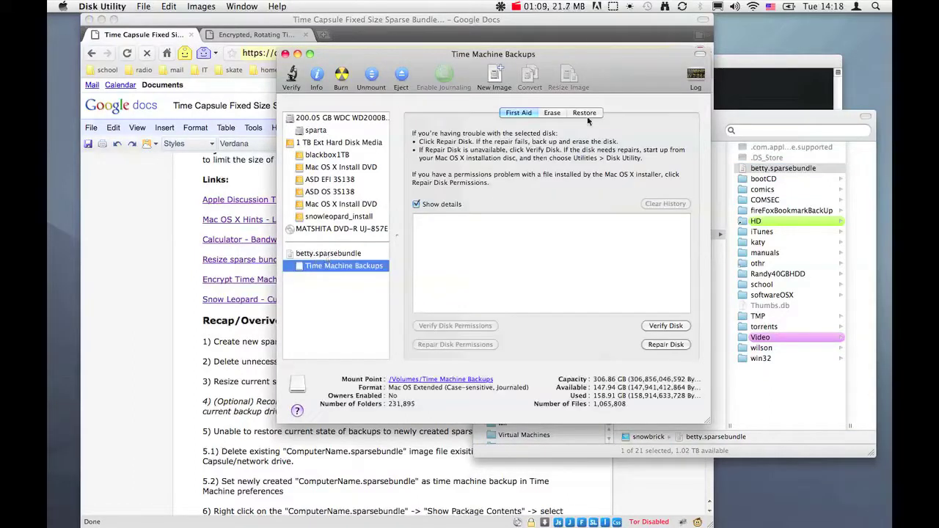
{"action": "left_click", "coordinate": [584, 113]}
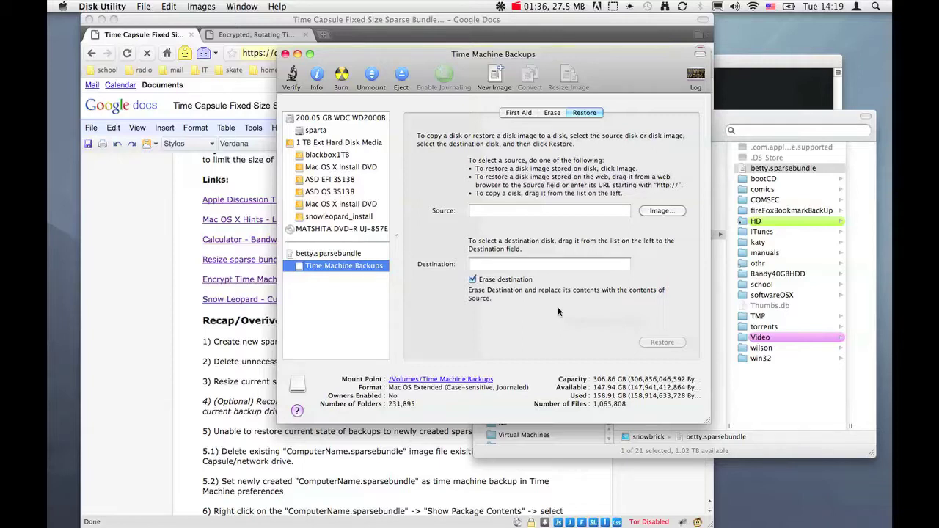
- Read the 'Encrypted, Rotating Time Machine Backups on Snow Leopard' article down to preparing additional backup drives
{"action": "left_click", "coordinate": [229, 44]}
{"action": "left_click", "coordinate": [253, 35]}
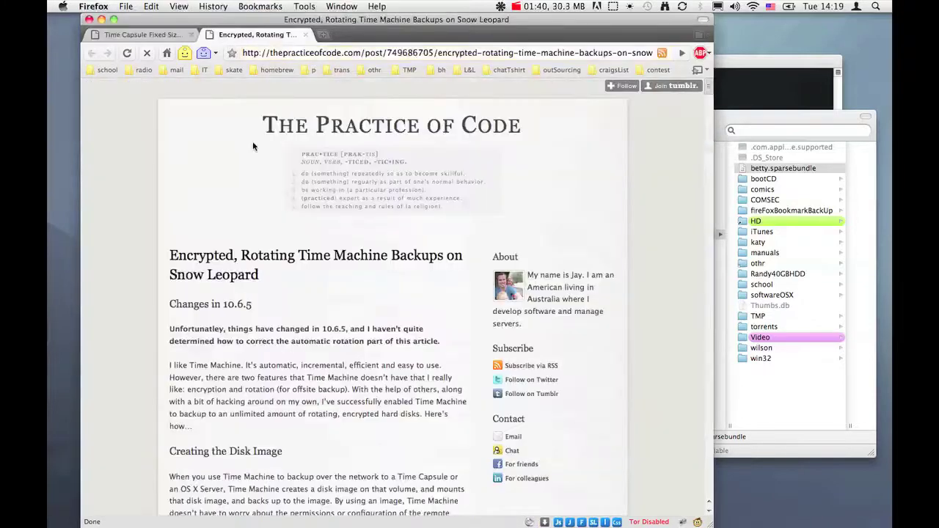
{"action": "scroll", "coordinate": [304, 172], "scroll_direction": "down", "scroll_amount": 20}
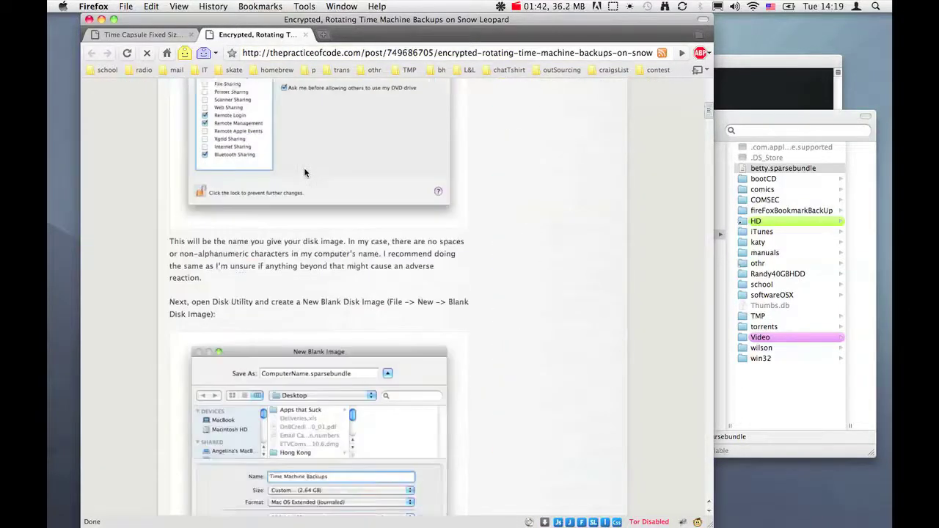
{"action": "scroll", "coordinate": [305, 172], "scroll_direction": "up", "scroll_amount": 20}
{"action": "scroll", "coordinate": [305, 171], "scroll_direction": "down", "scroll_amount": 15}
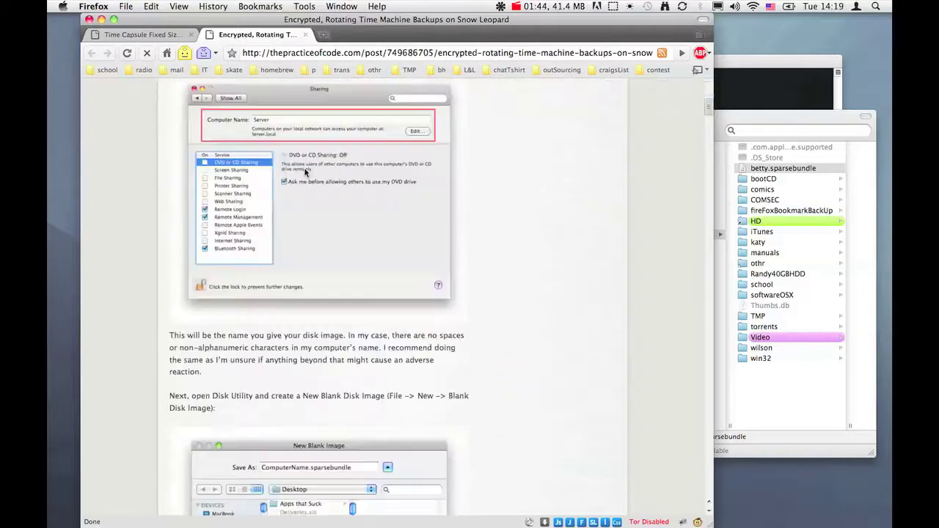
{"action": "scroll", "coordinate": [304, 172], "scroll_direction": "down", "scroll_amount": 15}
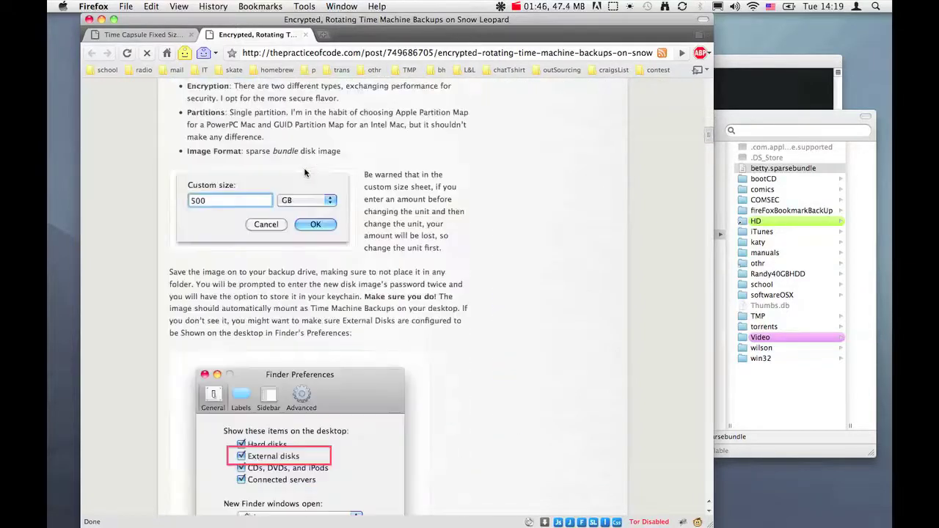
{"action": "scroll", "coordinate": [305, 172], "scroll_direction": "down", "scroll_amount": 15}
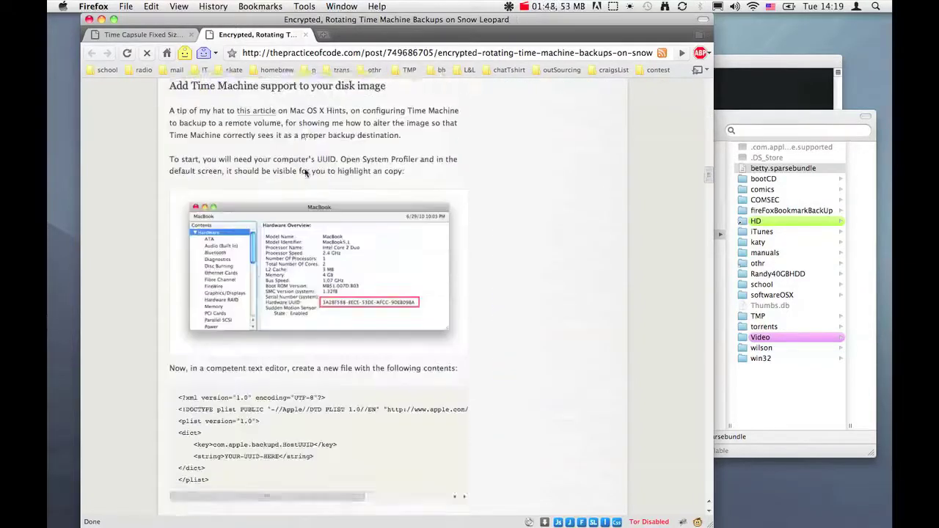
{"action": "scroll", "coordinate": [305, 172], "scroll_direction": "down", "scroll_amount": 20}
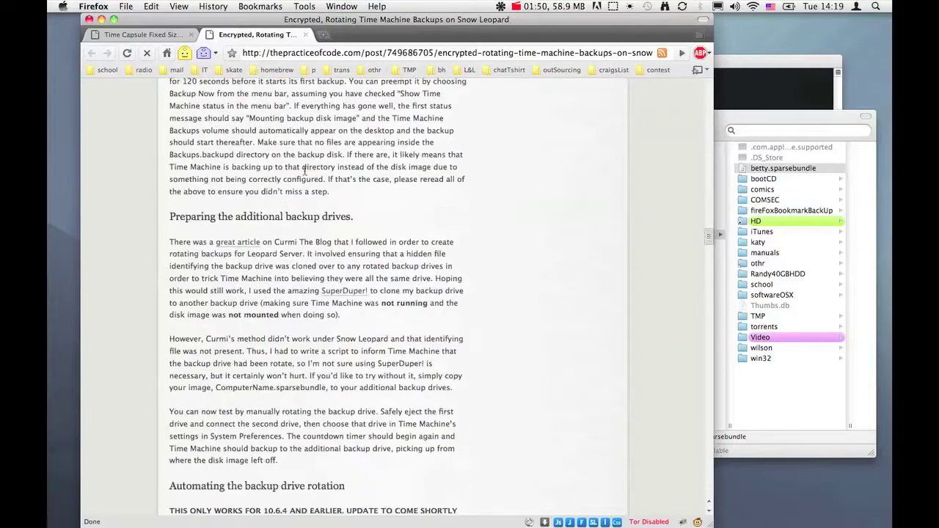
- Glance at the sparse bundle notes and betty.sparsebundle folder, then return to Disk Utility's Time Machine Backups restore view
{"action": "left_click", "coordinate": [157, 36]}
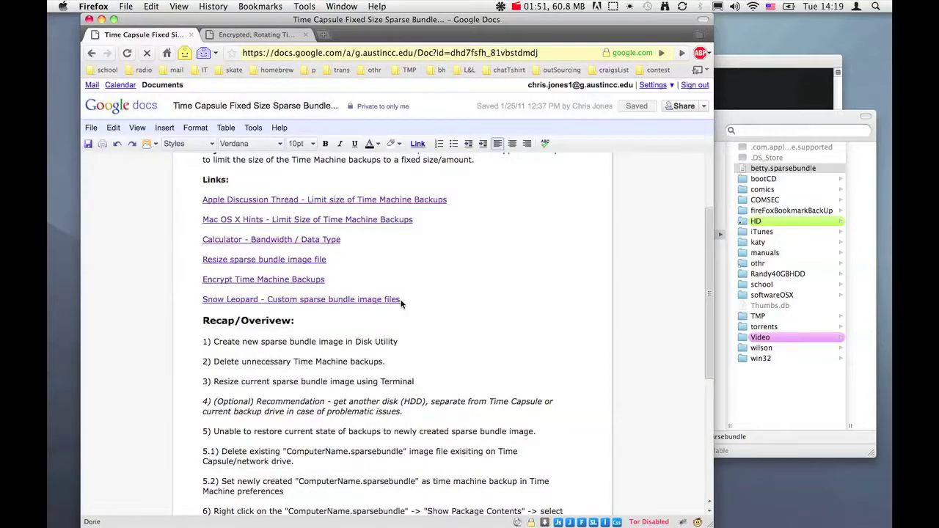
{"action": "left_click", "coordinate": [734, 127]}
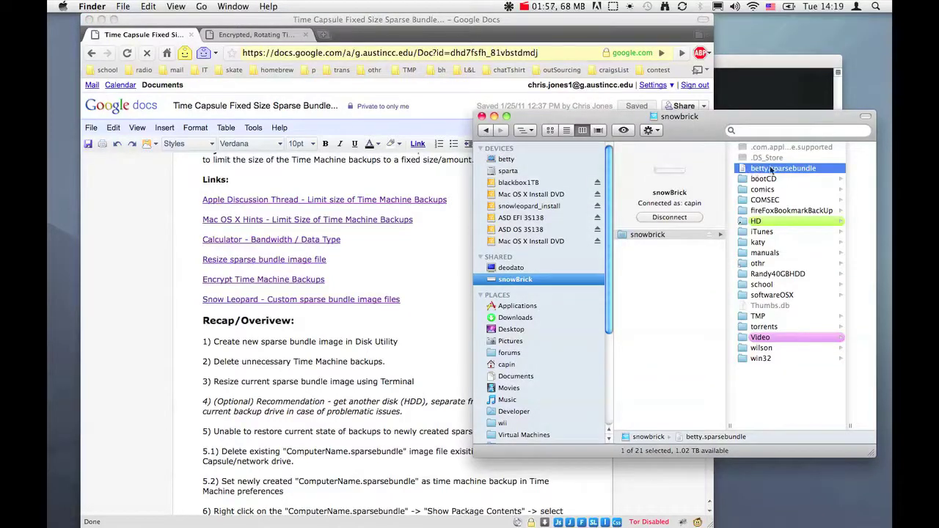
{"action": "key", "text": "super+Tab"}
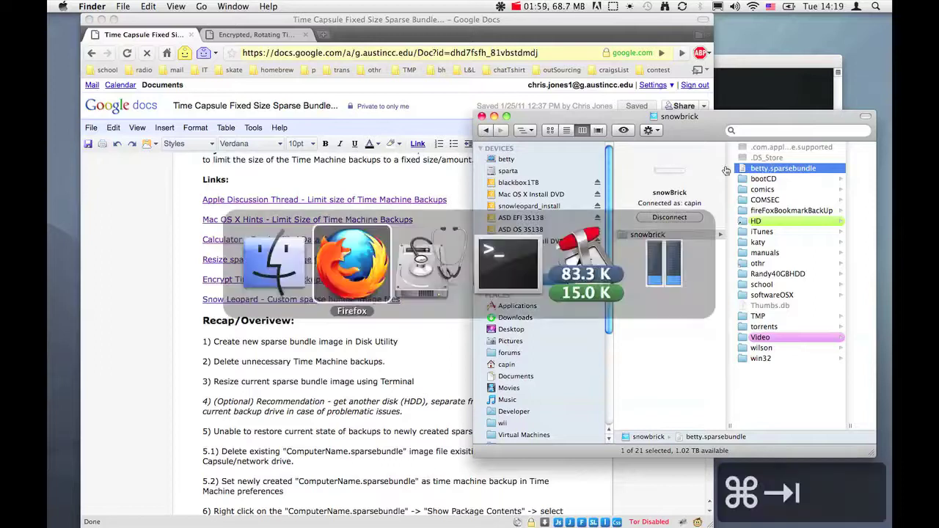
{"action": "key", "text": "super+Tab"}
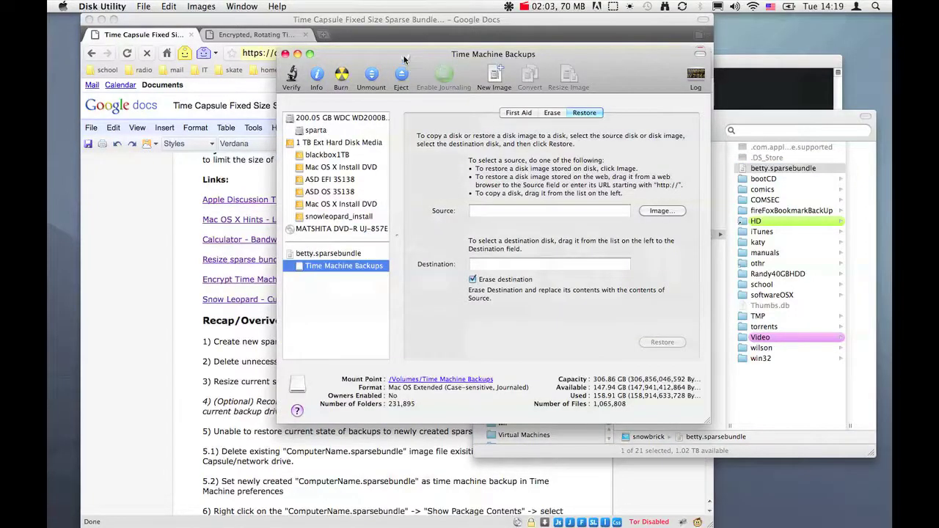
- Compare betty.sparsebundle's 307.2 GB image size against the Time Machine Backups volume's 306.86 GB capacity
{"action": "left_click_drag", "start_coordinate": [407, 61], "coordinate": [324, 61]}
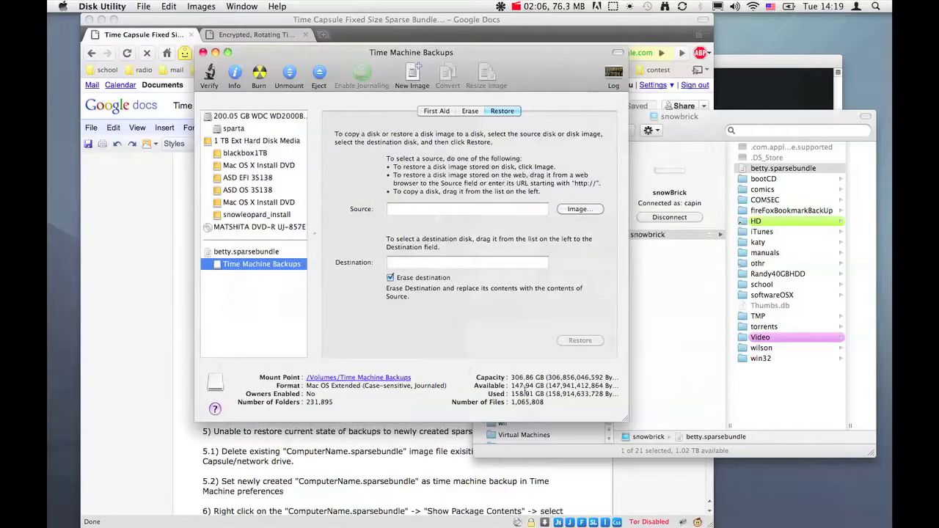
{"action": "left_click_drag", "start_coordinate": [510, 378], "coordinate": [592, 377]}
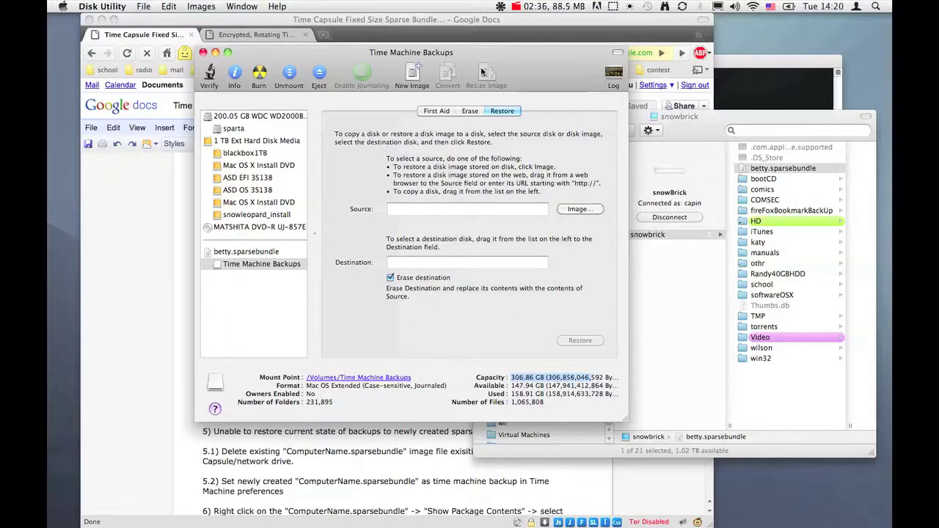
{"action": "left_click", "coordinate": [231, 254]}
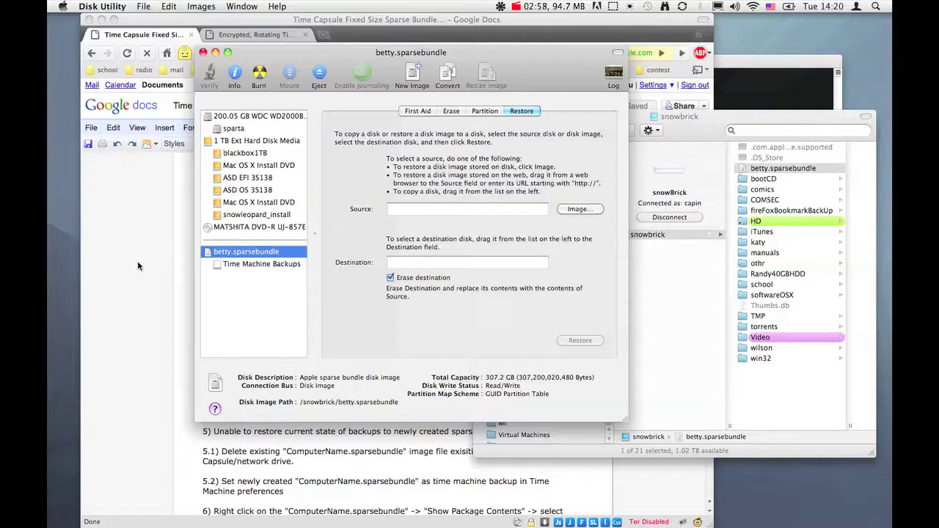
{"action": "left_click", "coordinate": [259, 265]}
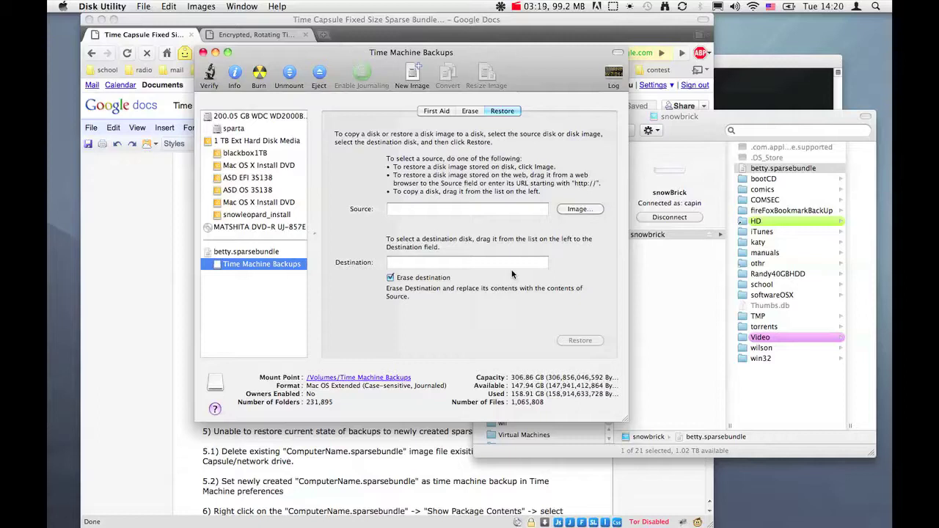
- Review 'Time Machine - Fixed Size Backups - Sparse Bundle Images' from the problem statement through the Notes list
{"action": "left_click", "coordinate": [85, 232]}
{"action": "scroll", "coordinate": [481, 171], "scroll_direction": "down", "scroll_amount": 3}
{"action": "scroll", "coordinate": [482, 171], "scroll_direction": "down", "scroll_amount": 3}
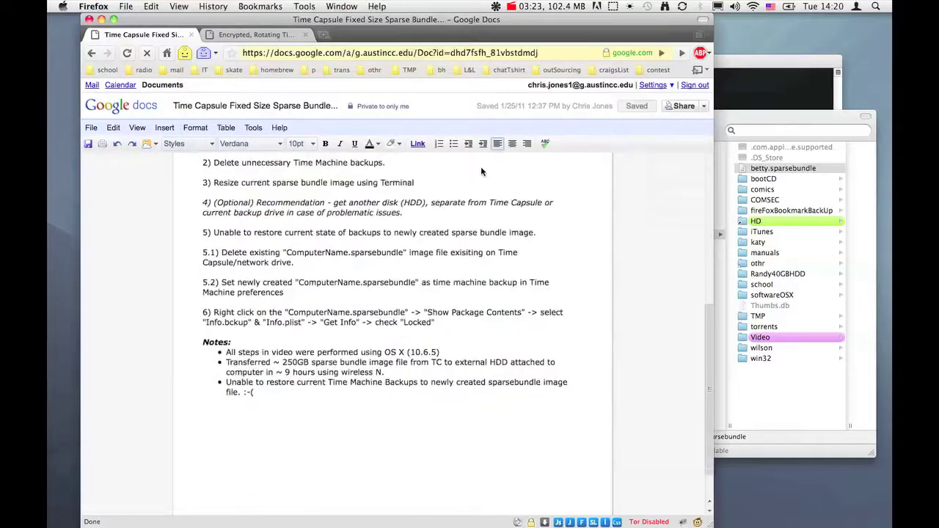
{"action": "scroll", "coordinate": [481, 171], "scroll_direction": "up", "scroll_amount": 4}
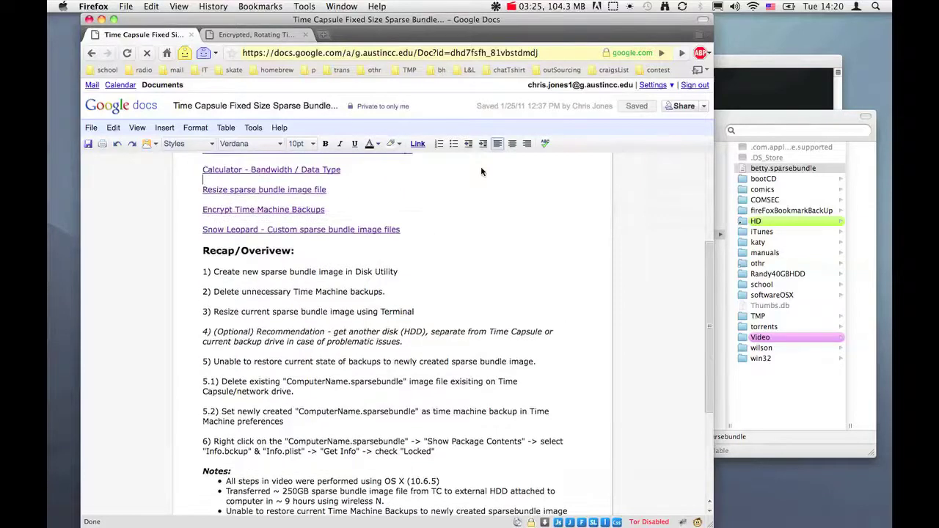
{"action": "scroll", "coordinate": [481, 170], "scroll_direction": "down", "scroll_amount": 2}
{"action": "scroll", "coordinate": [481, 171], "scroll_direction": "up", "scroll_amount": 1}
{"action": "scroll", "coordinate": [481, 171], "scroll_direction": "up", "scroll_amount": 5}
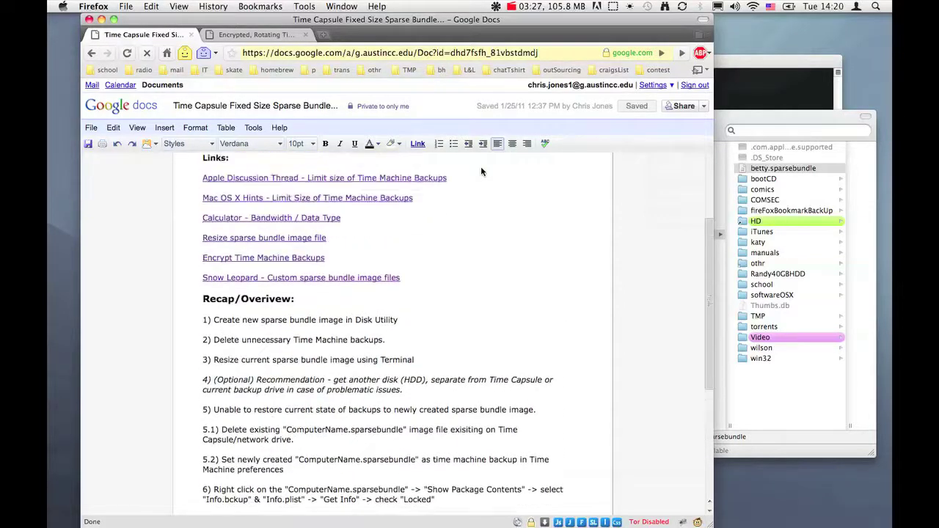
{"action": "scroll", "coordinate": [482, 171], "scroll_direction": "up", "scroll_amount": 1}
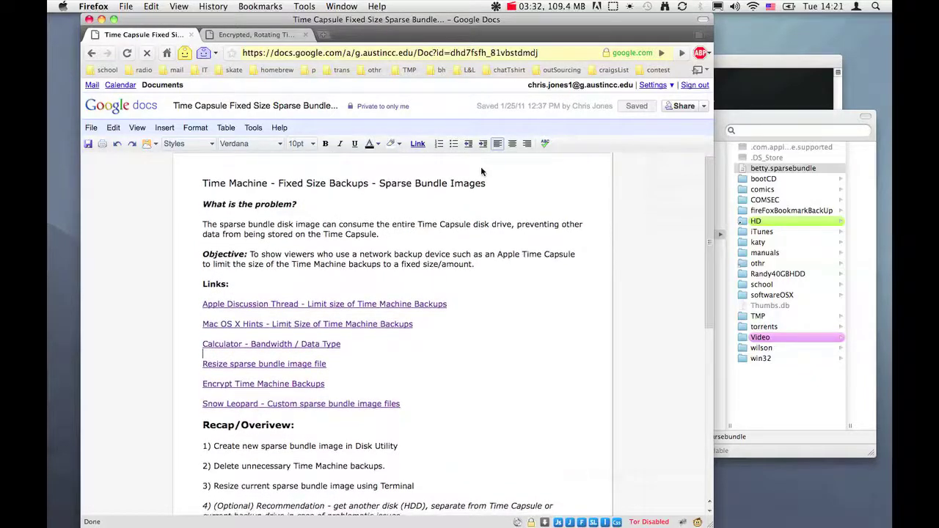
{"action": "scroll", "coordinate": [481, 171], "scroll_direction": "down", "scroll_amount": 5}
{"action": "scroll", "coordinate": [481, 171], "scroll_direction": "down", "scroll_amount": 1}
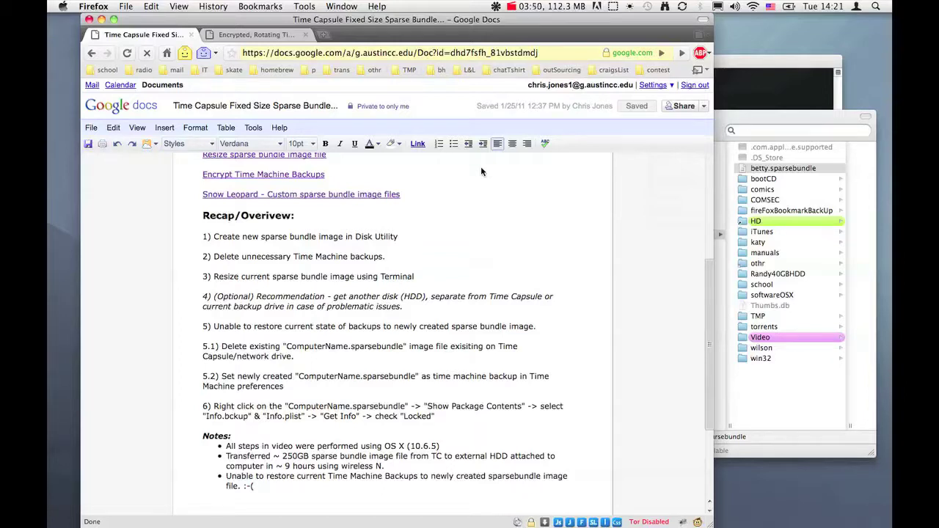
{"action": "scroll", "coordinate": [481, 171], "scroll_direction": "down", "scroll_amount": 1}
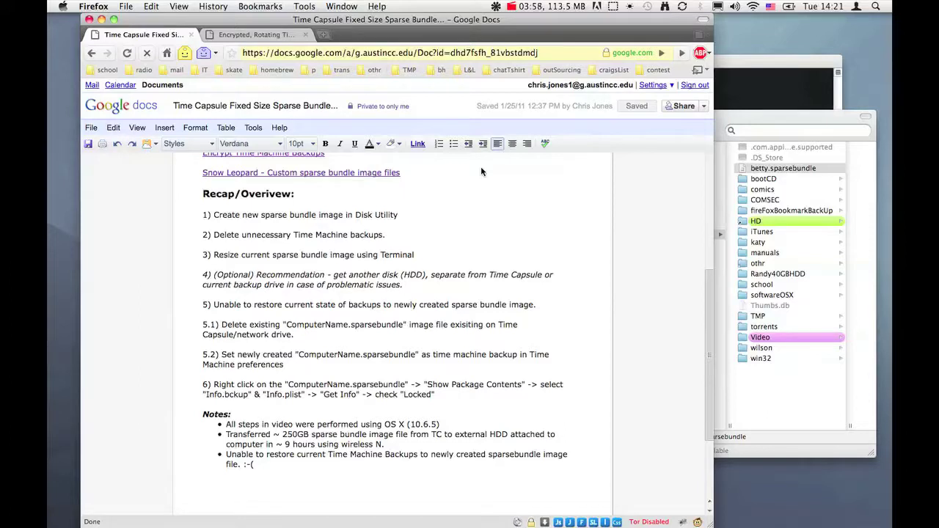
{"action": "scroll", "coordinate": [473, 261], "scroll_direction": "up", "scroll_amount": 5}
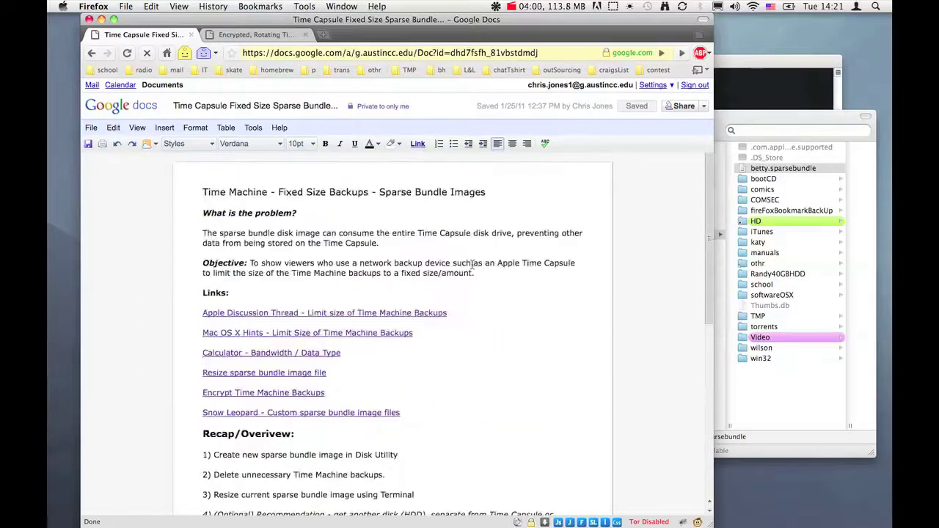
{"action": "scroll", "coordinate": [472, 266], "scroll_direction": "down", "scroll_amount": 8}
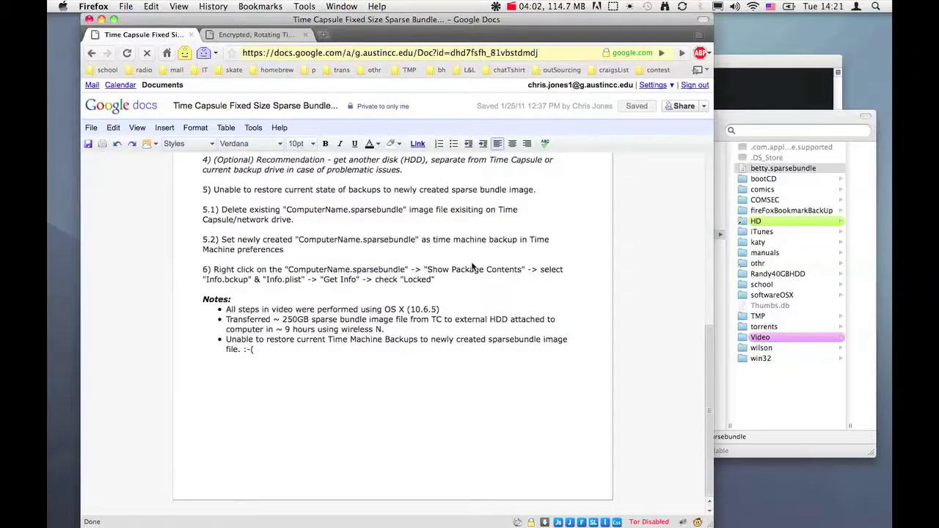